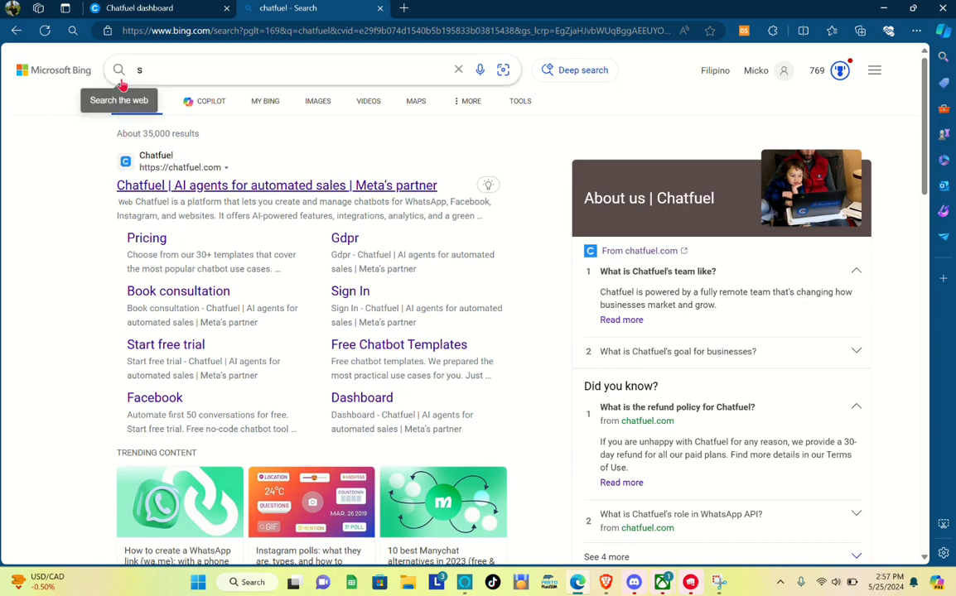
# Switch from the Bing results to the Chatfuel dashboard tab showing the sign-up page.
pyautogui.click(175, 10)
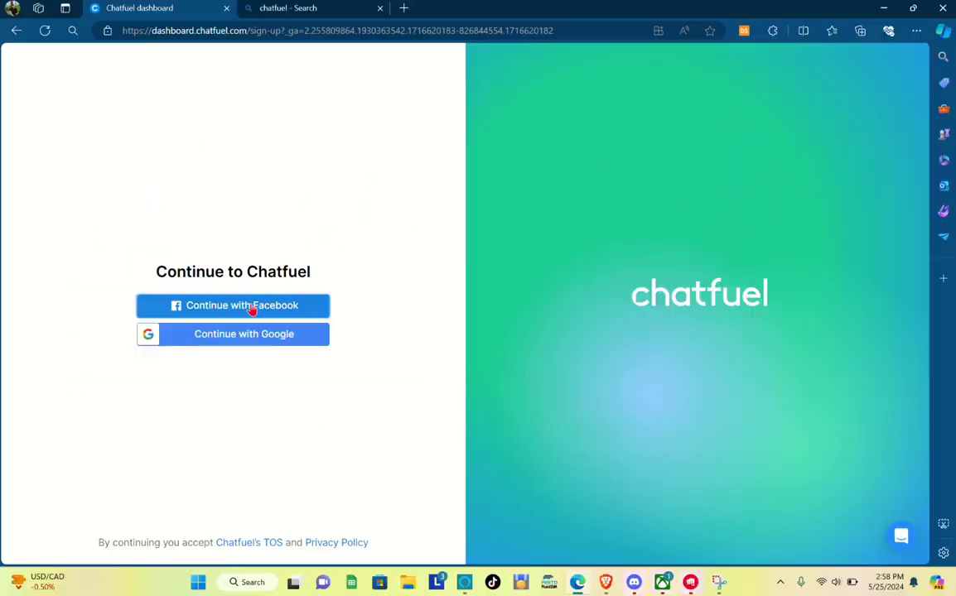
# Continue with Facebook and grant Chatfuel the requested account access.
pyautogui.click(252, 307)
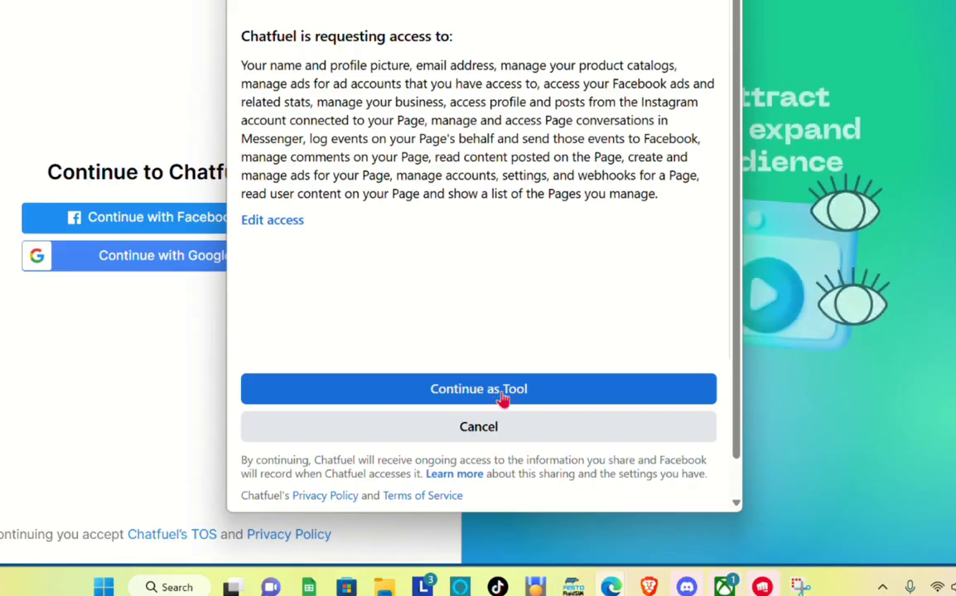
pyautogui.click(454, 442)
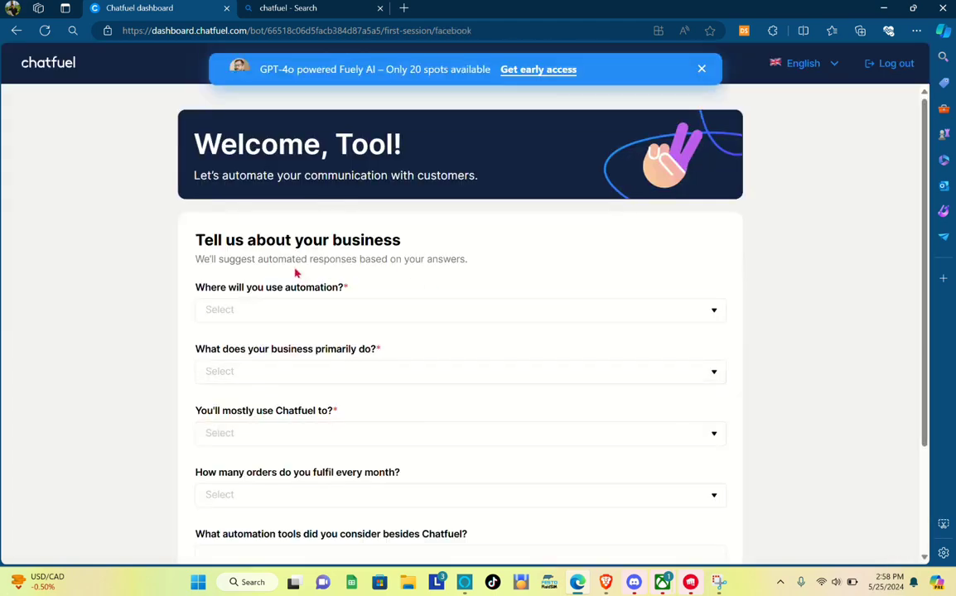
# Answer the first questions: Facebook as channel, Sell products, and Shopify as platform.
pyautogui.click(239, 309)
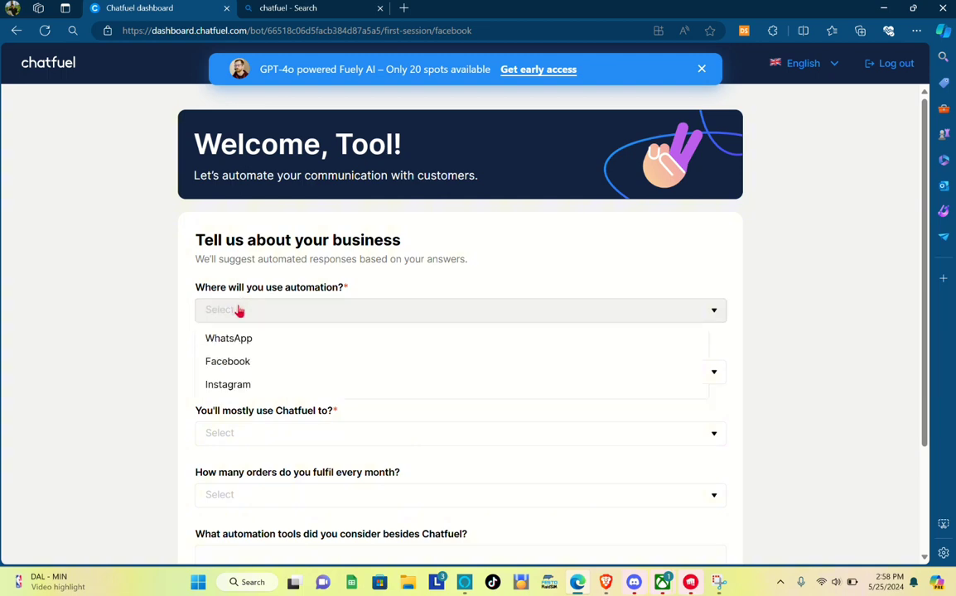
pyautogui.click(235, 365)
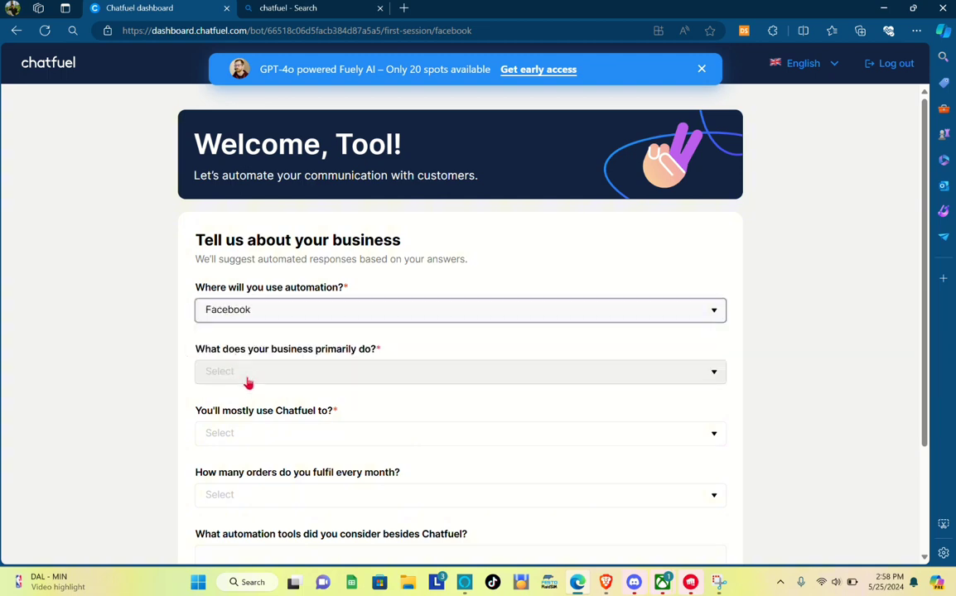
pyautogui.click(245, 376)
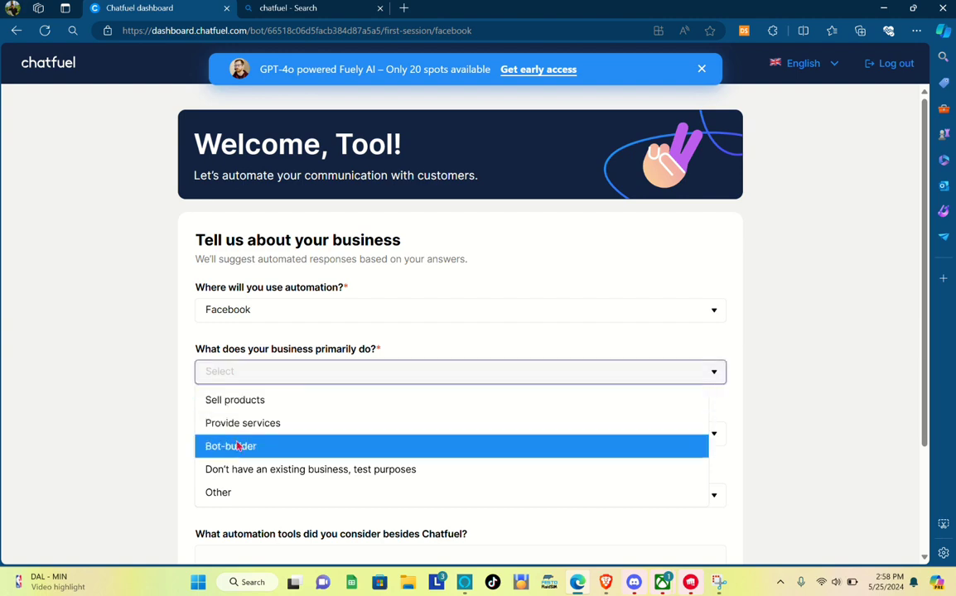
pyautogui.click(262, 407)
pyautogui.scroll(-1, 258, 403)
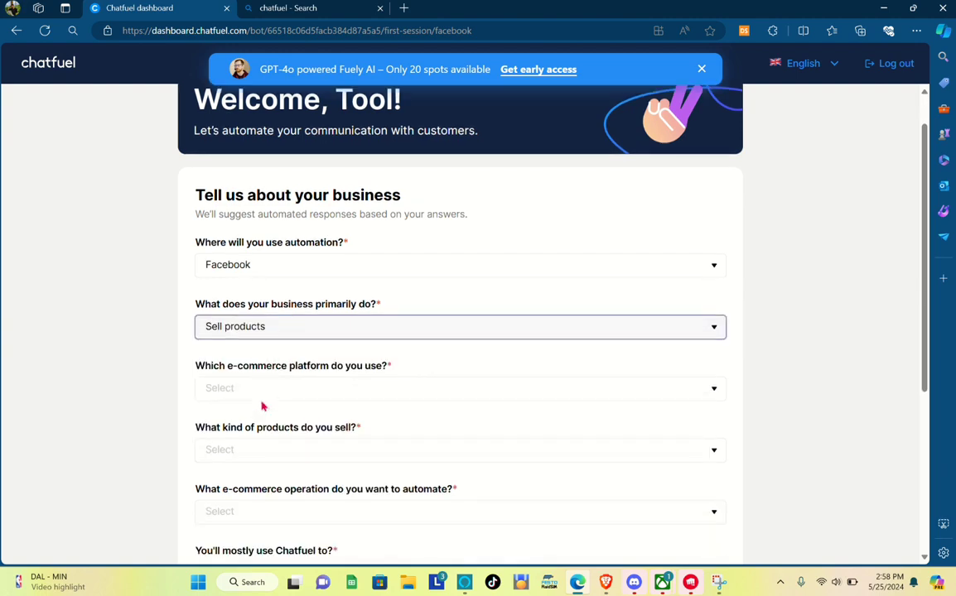
pyautogui.click(250, 399)
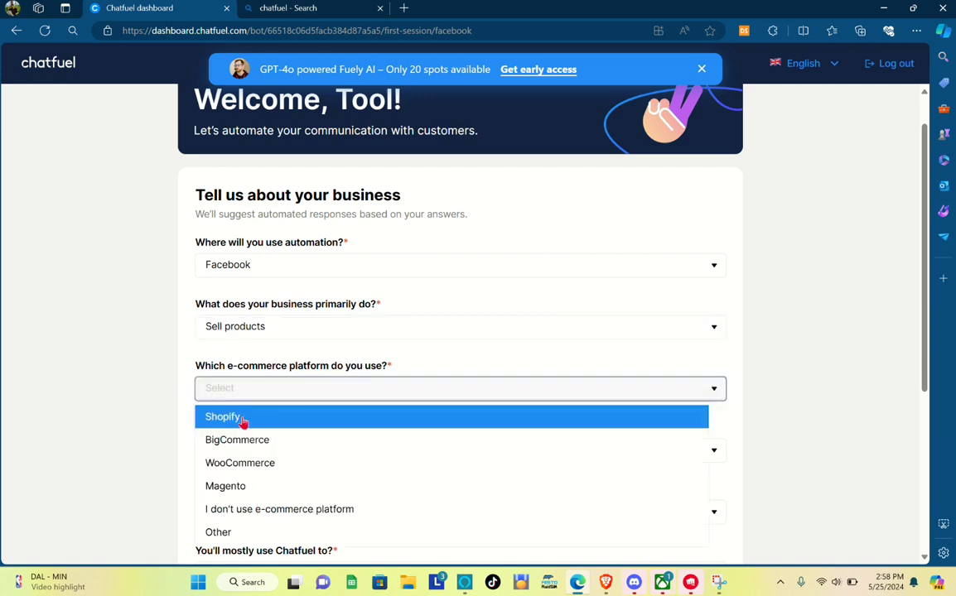
pyautogui.click(245, 420)
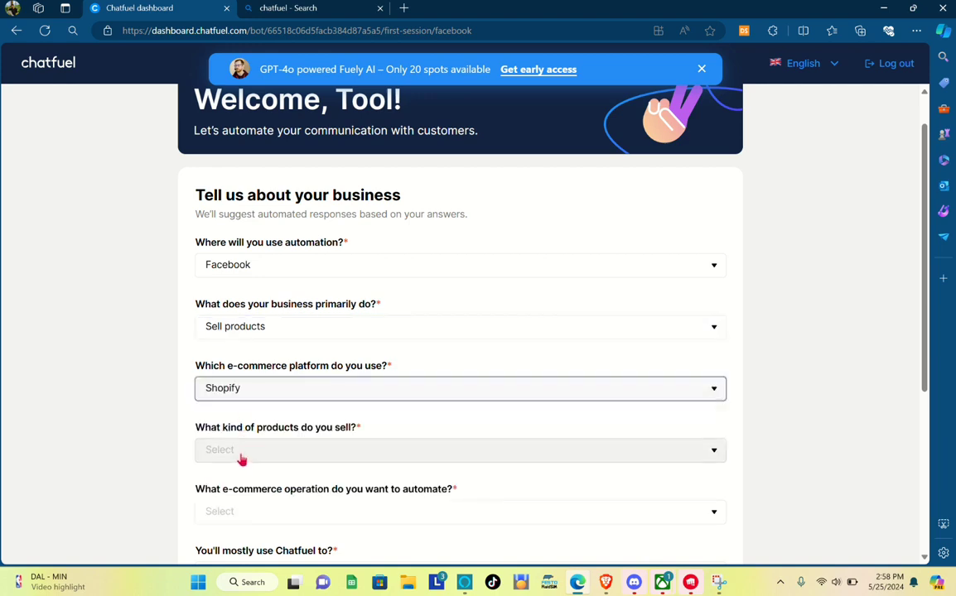
# Choose Consumer Electronics as product type and Checkout process as the operation to automate.
pyautogui.click(239, 455)
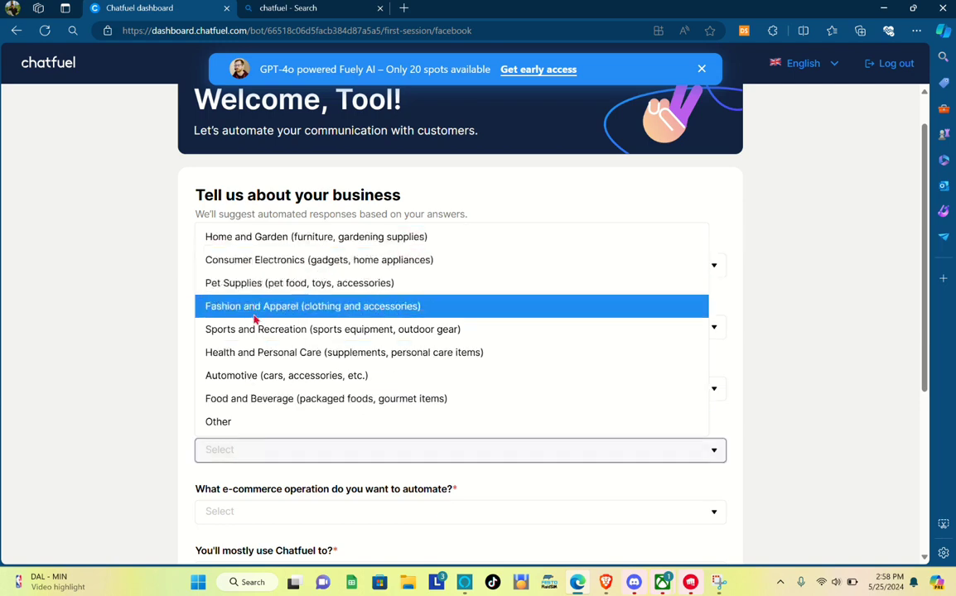
pyautogui.click(304, 259)
pyautogui.scroll(-2, 304, 512)
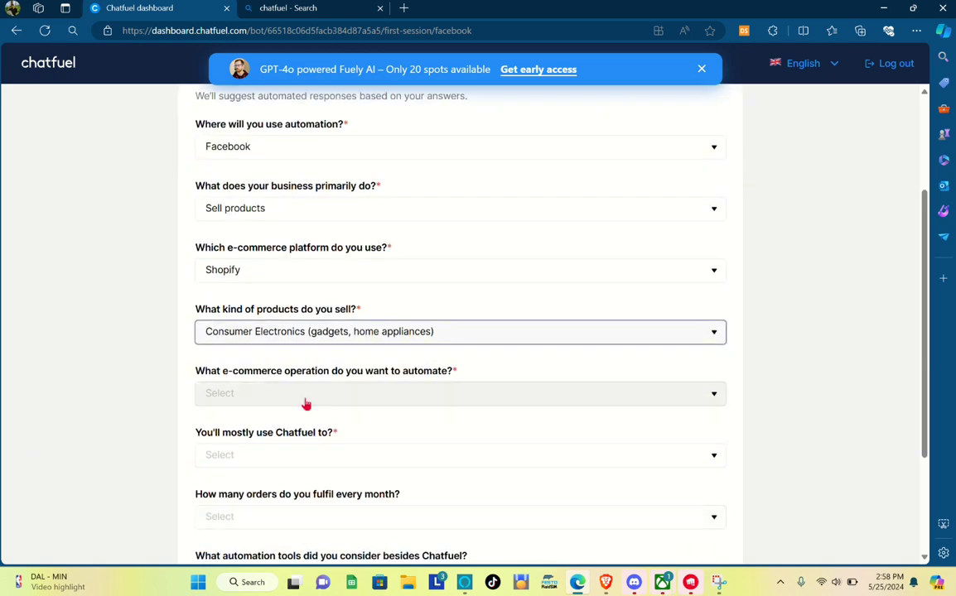
pyautogui.click(299, 409)
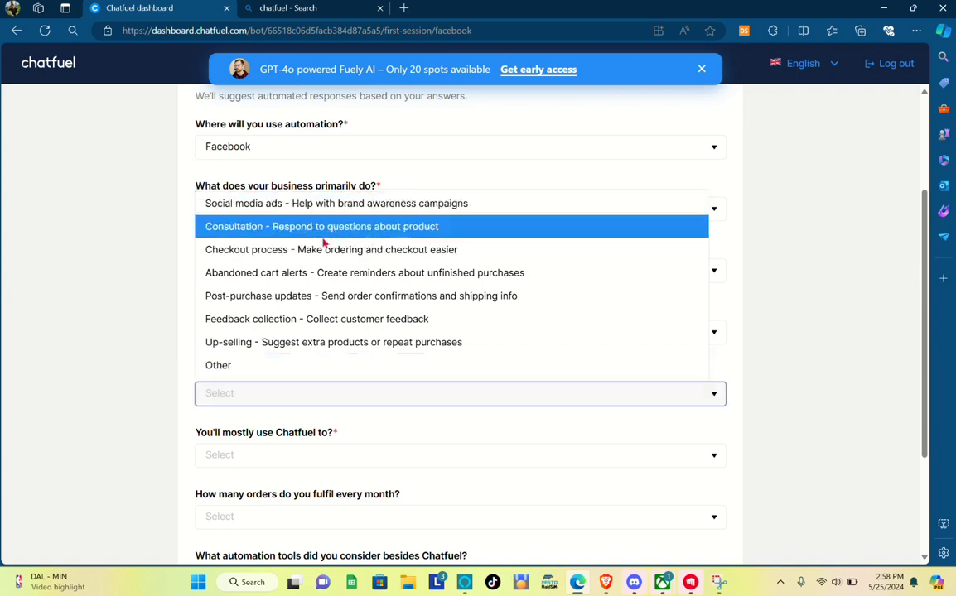
pyautogui.click(296, 257)
# Select 'Automate responses to new messages' as main use and 1–100 monthly orders.
pyautogui.scroll(-2, 262, 437)
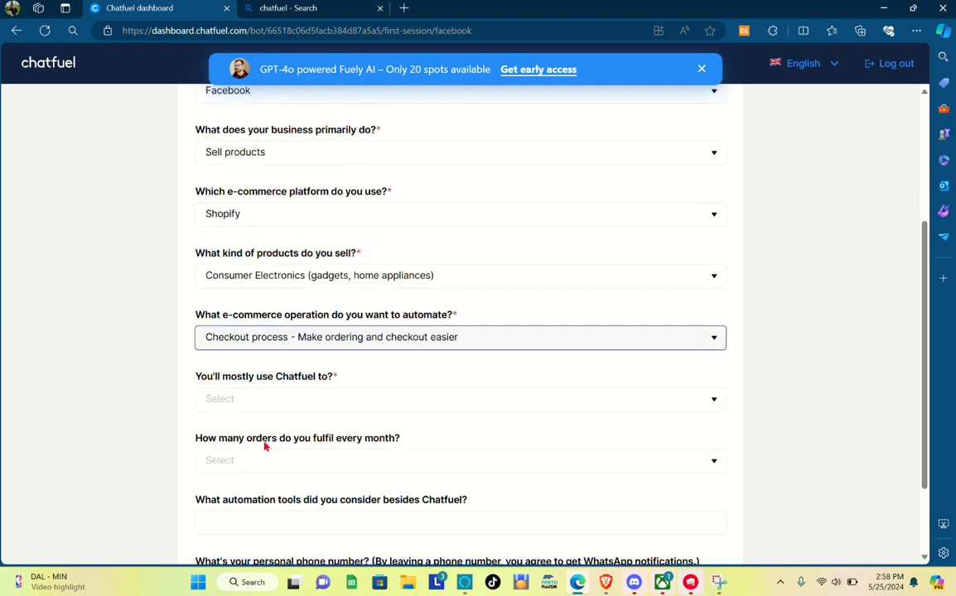
pyautogui.click(283, 342)
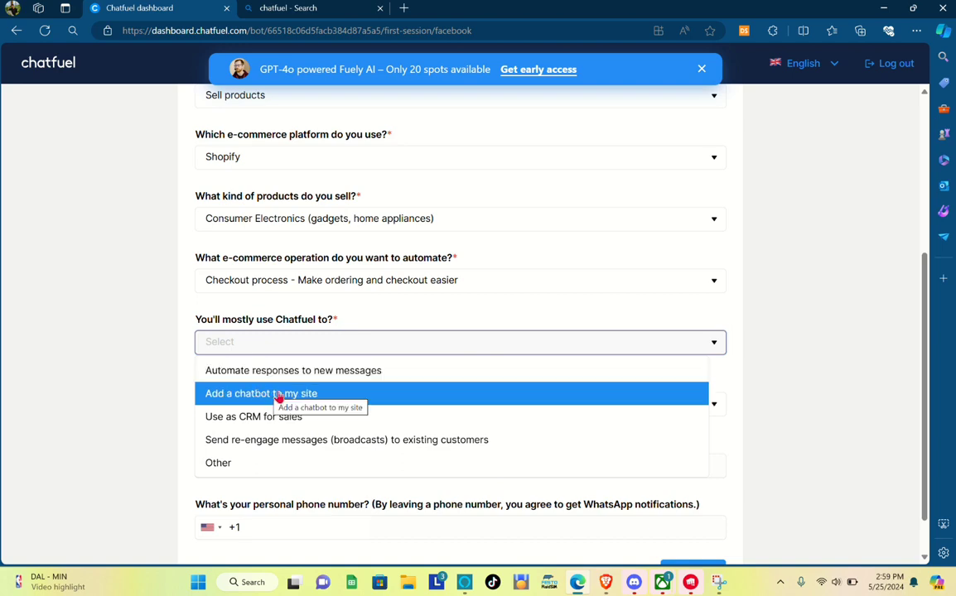
pyautogui.click(285, 373)
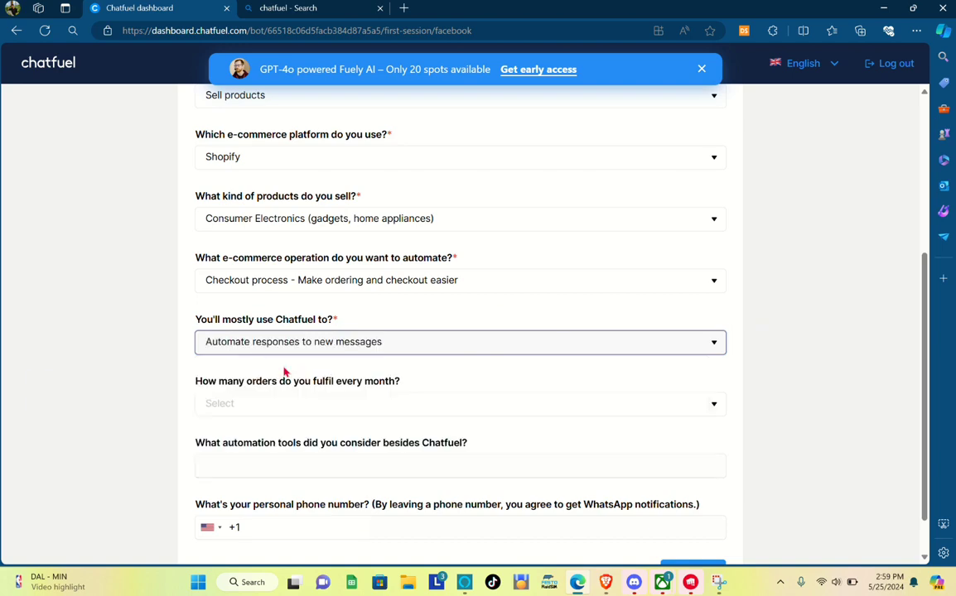
pyautogui.click(302, 419)
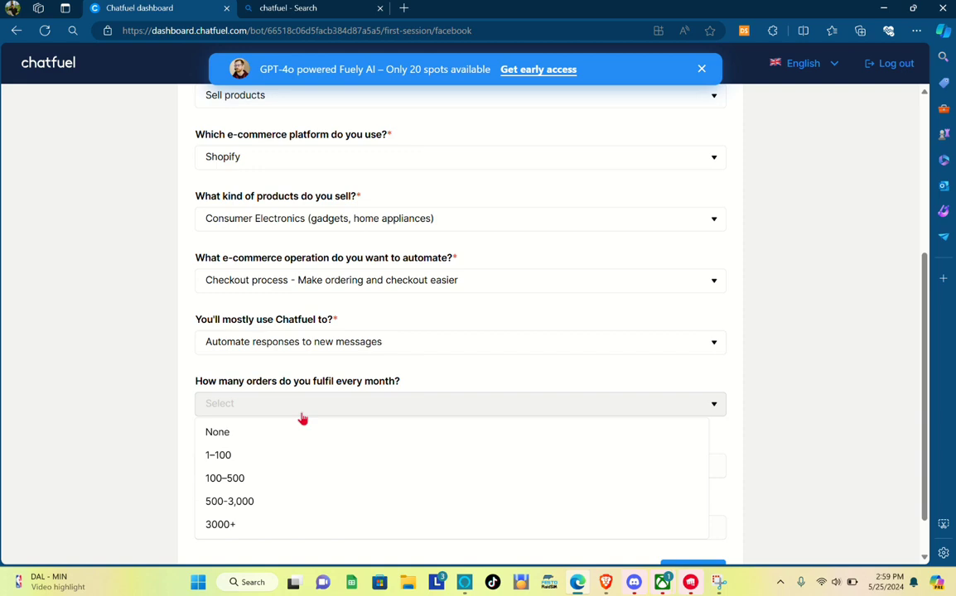
pyautogui.click(226, 456)
# Set the phone country to Philippines, paste the phone number, and submit the questionnaire.
pyautogui.scroll(-1, 262, 474)
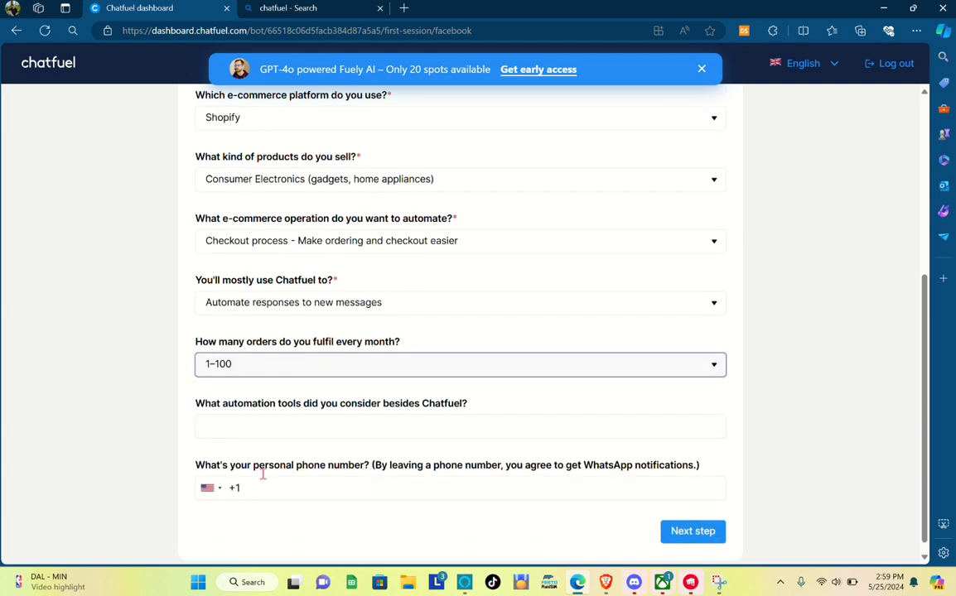
pyautogui.click(298, 413)
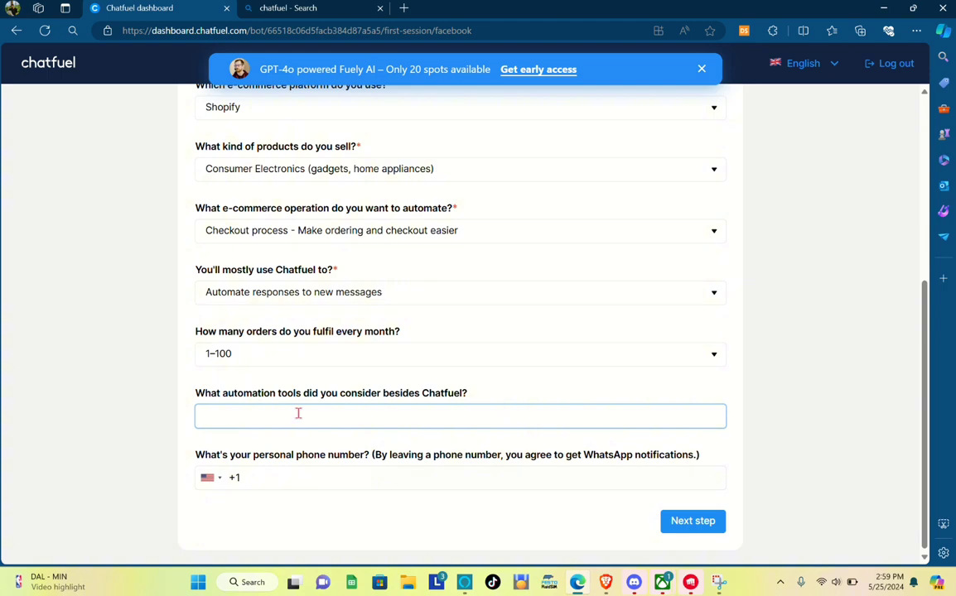
pyautogui.click(210, 479)
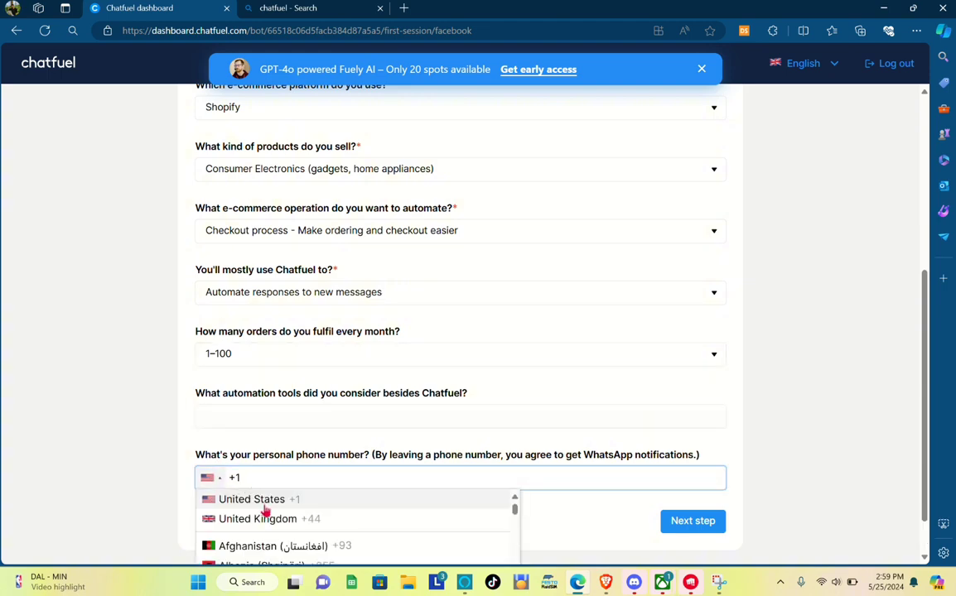
pyautogui.write('ph')
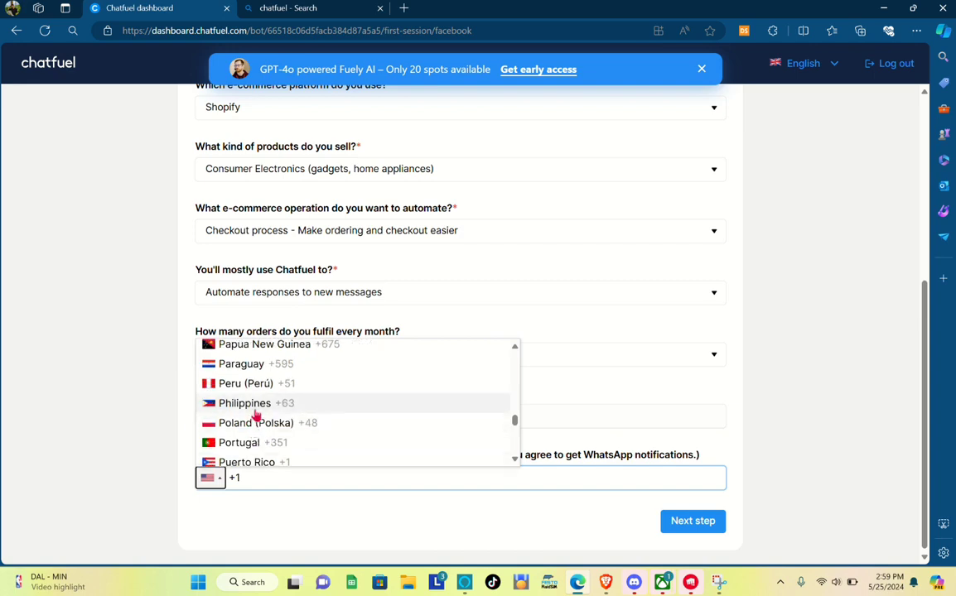
pyautogui.click(256, 403)
pyautogui.hotkey('ctrl', 'v')
pyautogui.click(687, 528)
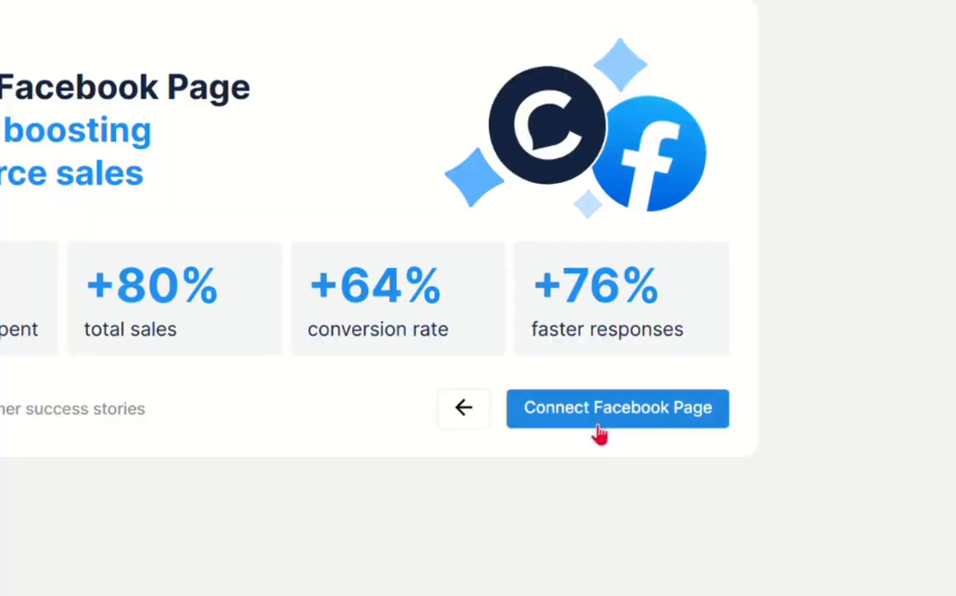
# Connect the tool guide Facebook Business Page to the bot.
pyautogui.click(650, 363)
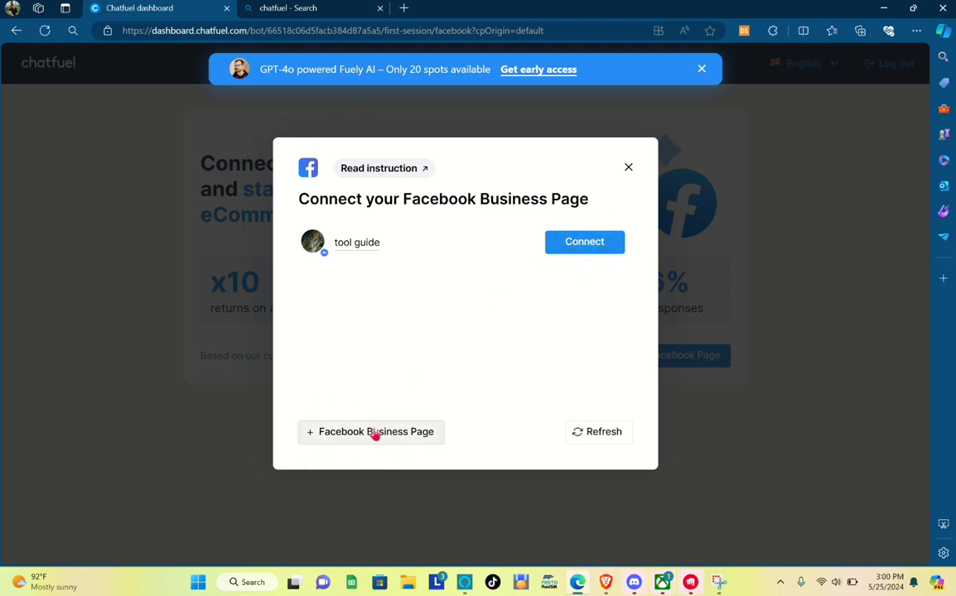
pyautogui.click(581, 241)
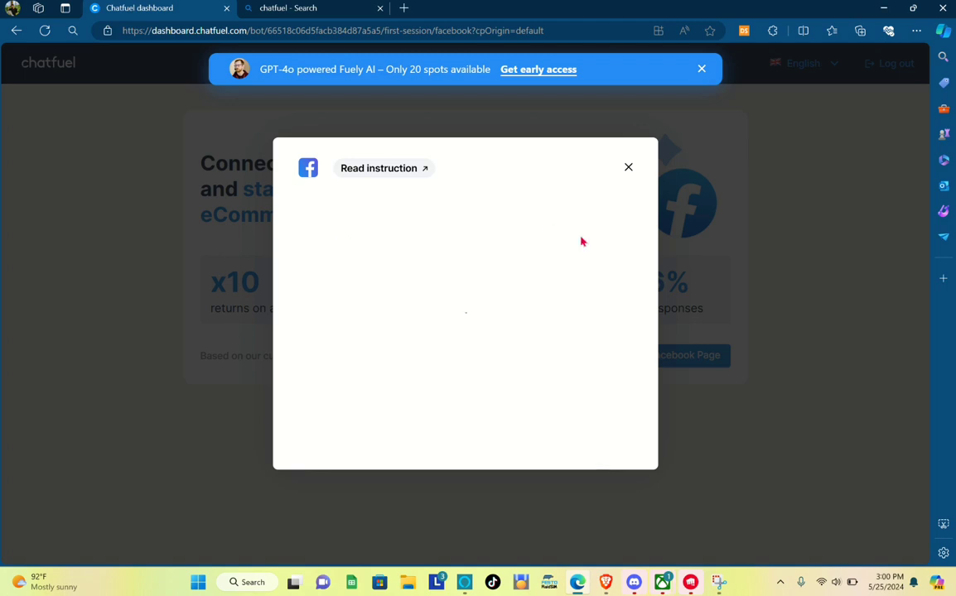
# Scroll through the setup page while it finishes and the automation-live confirmation appears.
pyautogui.scroll(-2, 413, 287)
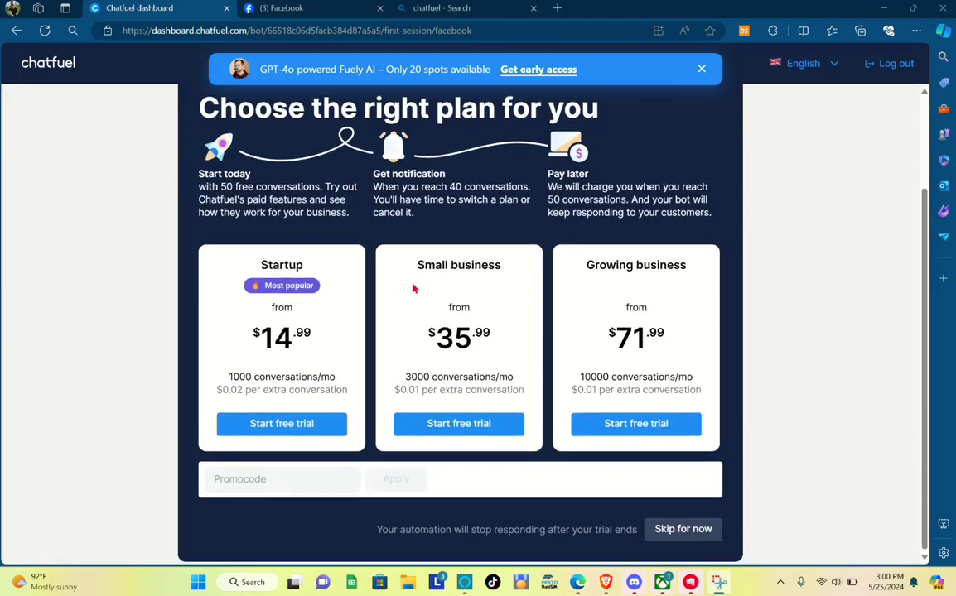
pyautogui.scroll(2, 413, 288)
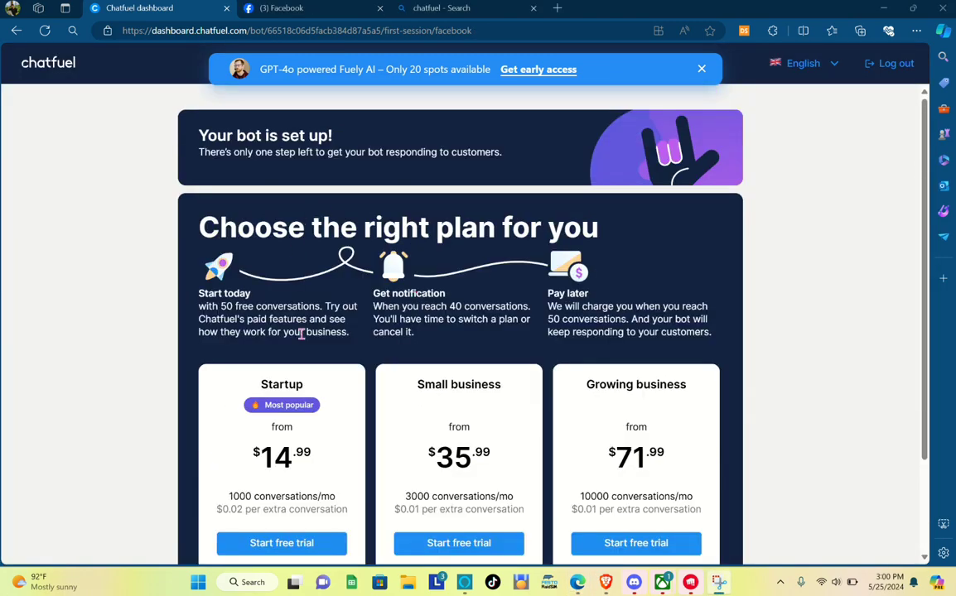
pyautogui.scroll(-2, 361, 375)
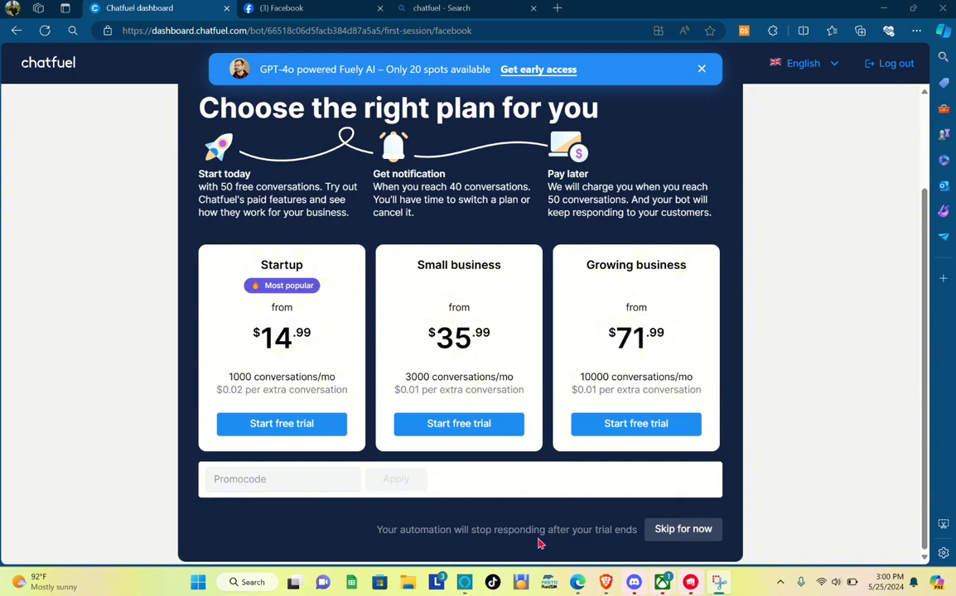
pyautogui.scroll(2, 471, 374)
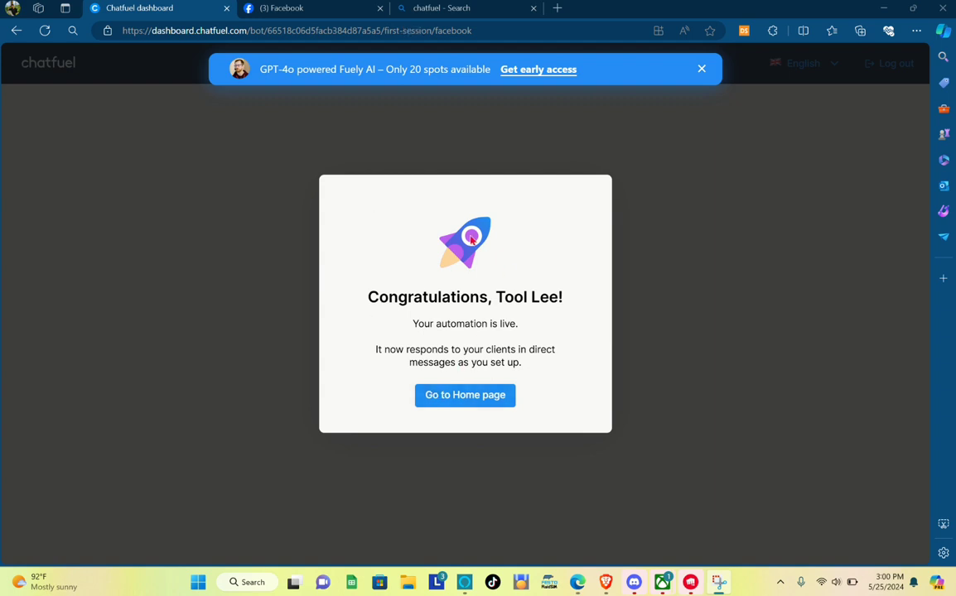
# Return to the Home page, then open Automation to reach Flows and the template chooser.
pyautogui.click(462, 400)
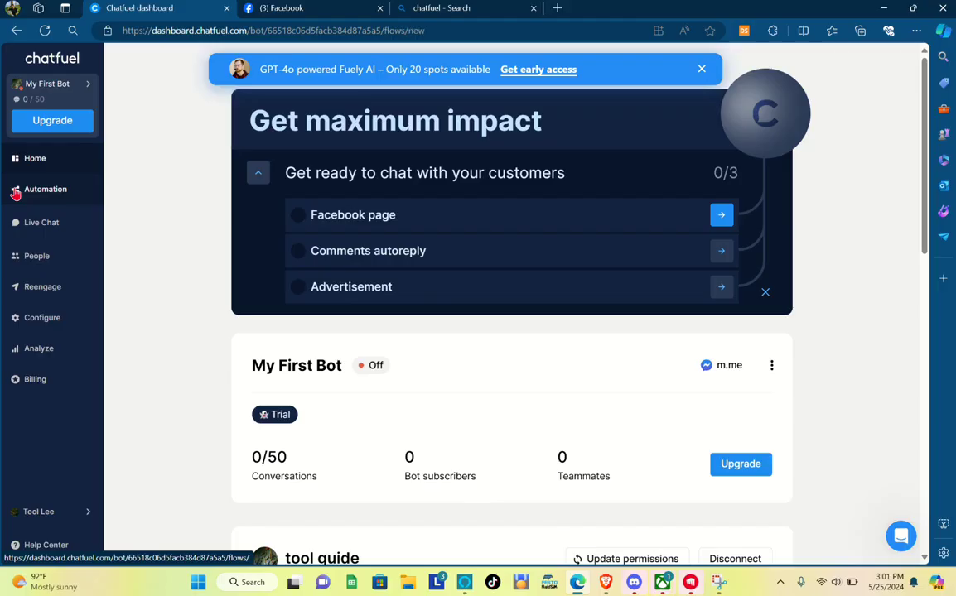
pyautogui.click(26, 142)
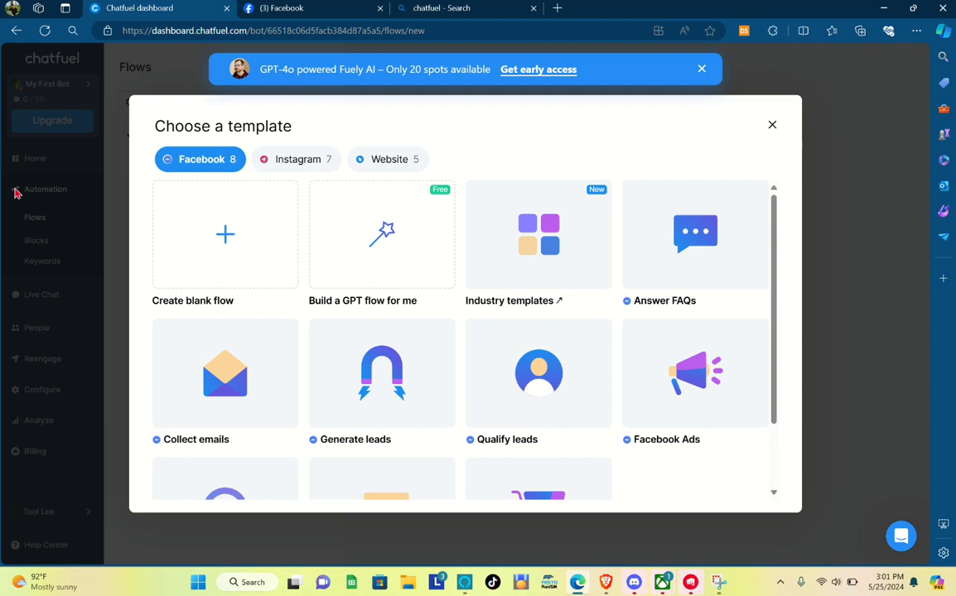
# Browse the Instagram and Website flow templates, then return to the Facebook templates.
pyautogui.scroll(-1, 311, 364)
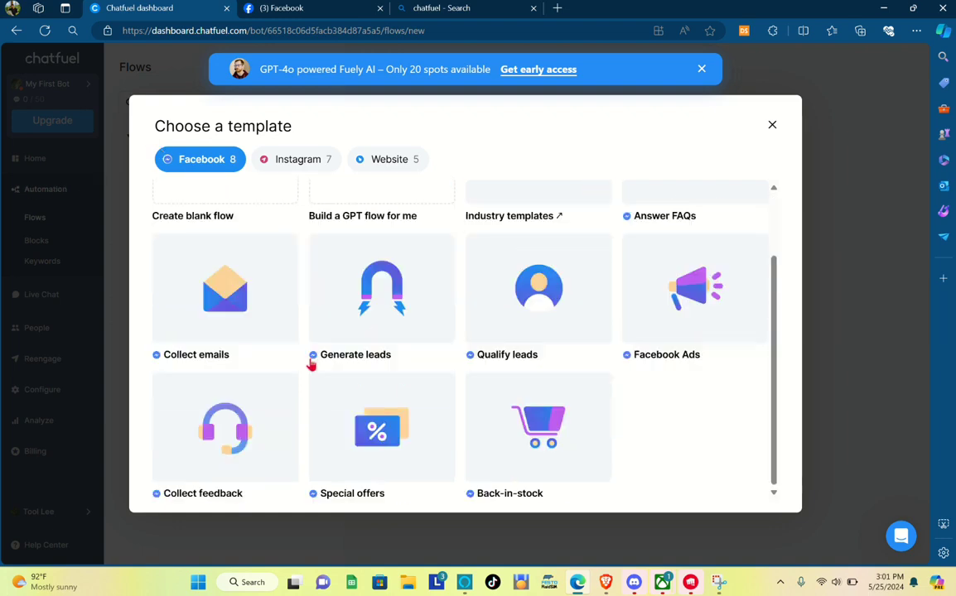
pyautogui.scroll(1, 311, 365)
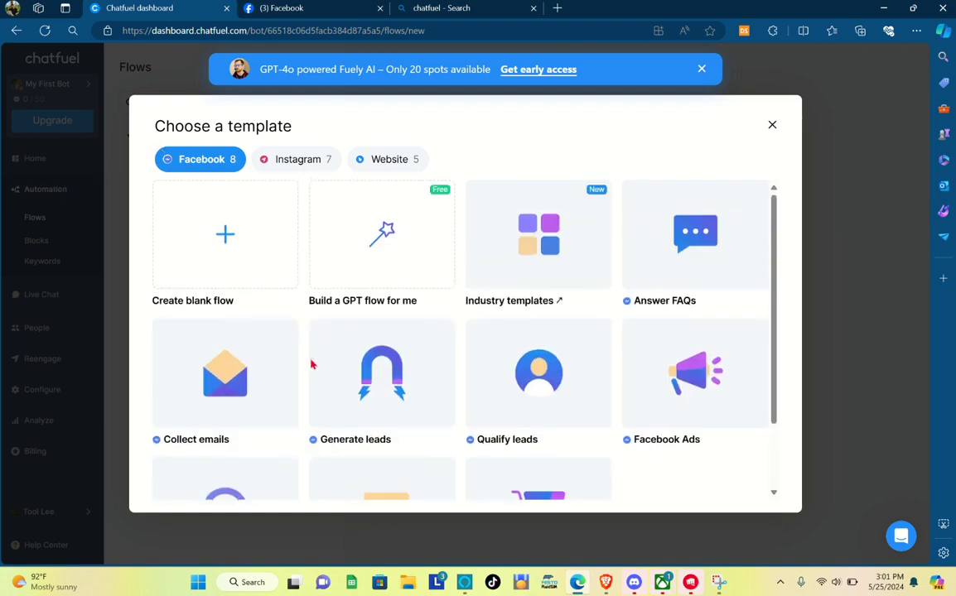
pyautogui.click(305, 167)
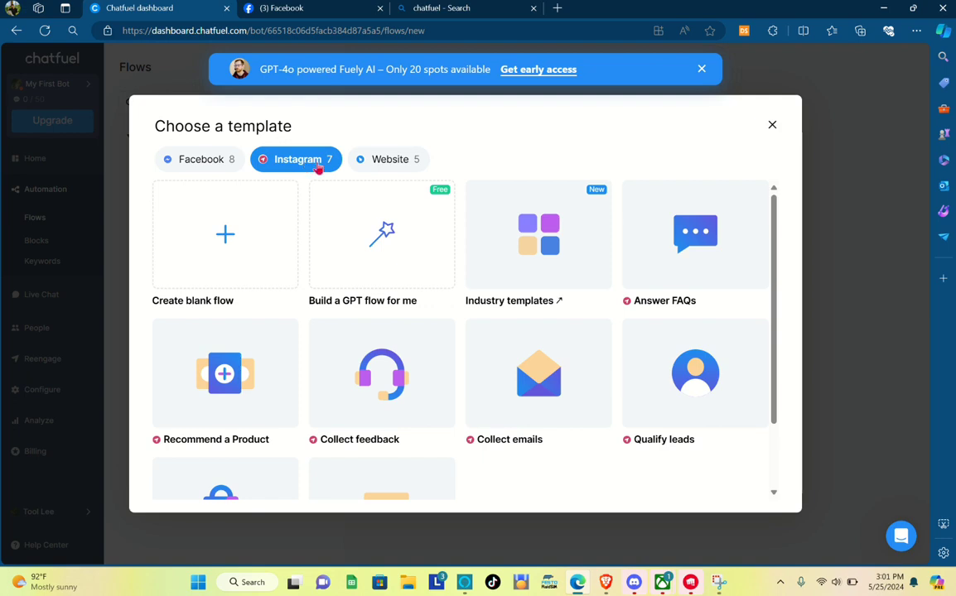
pyautogui.click(397, 167)
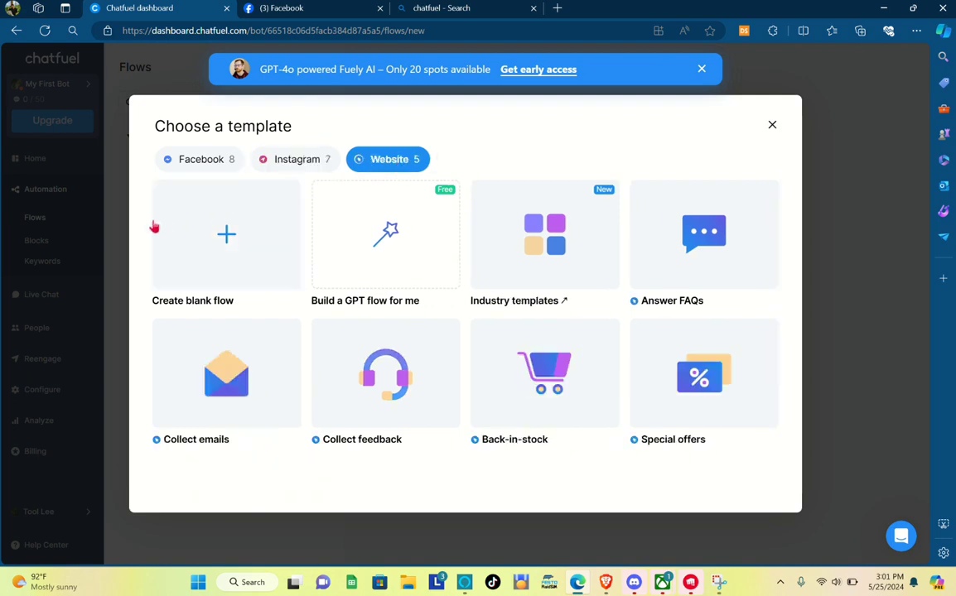
pyautogui.click(195, 164)
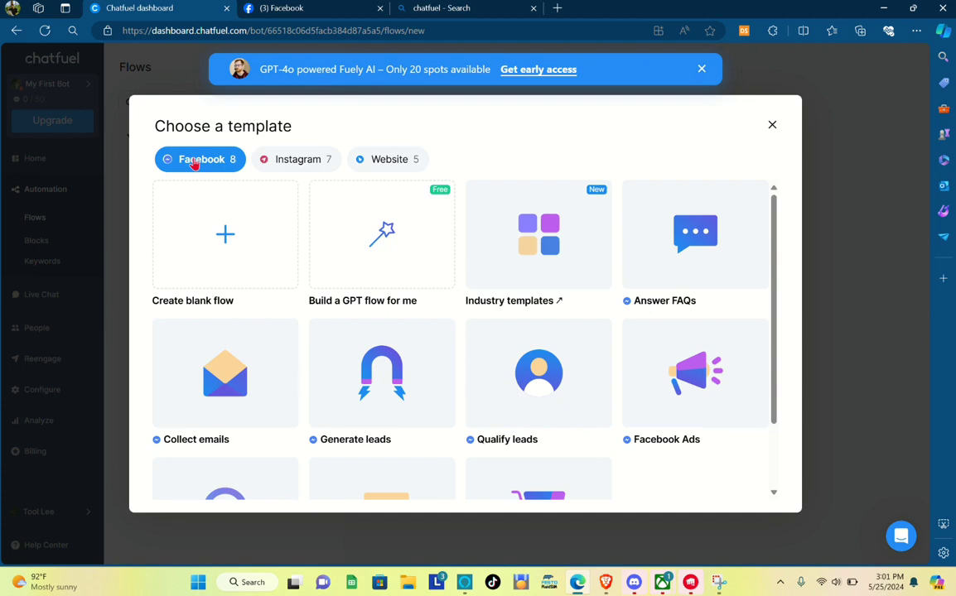
# Create a blank flow named Flow with an empty starting block.
pyautogui.scroll(-2, 472, 436)
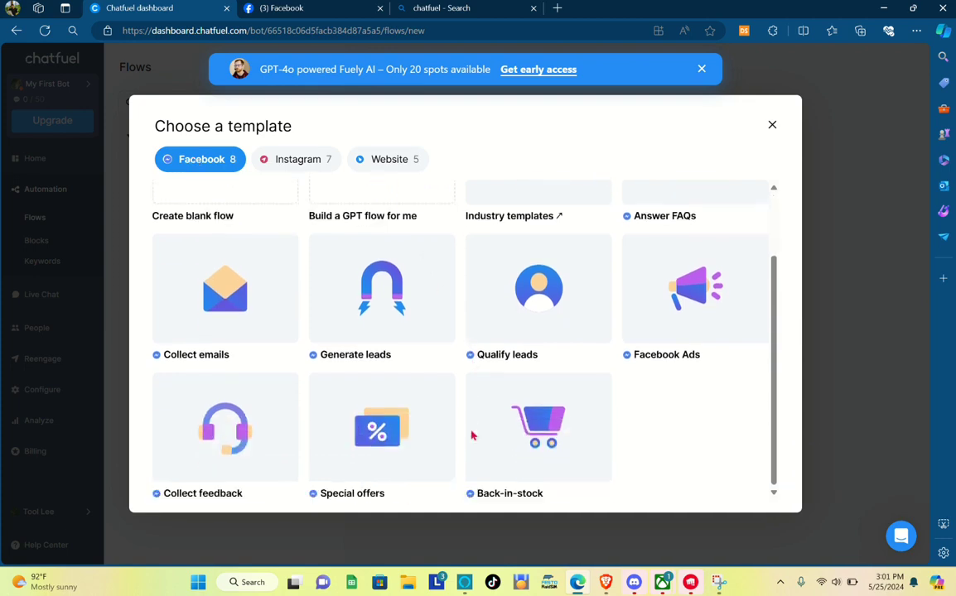
pyautogui.scroll(2, 472, 436)
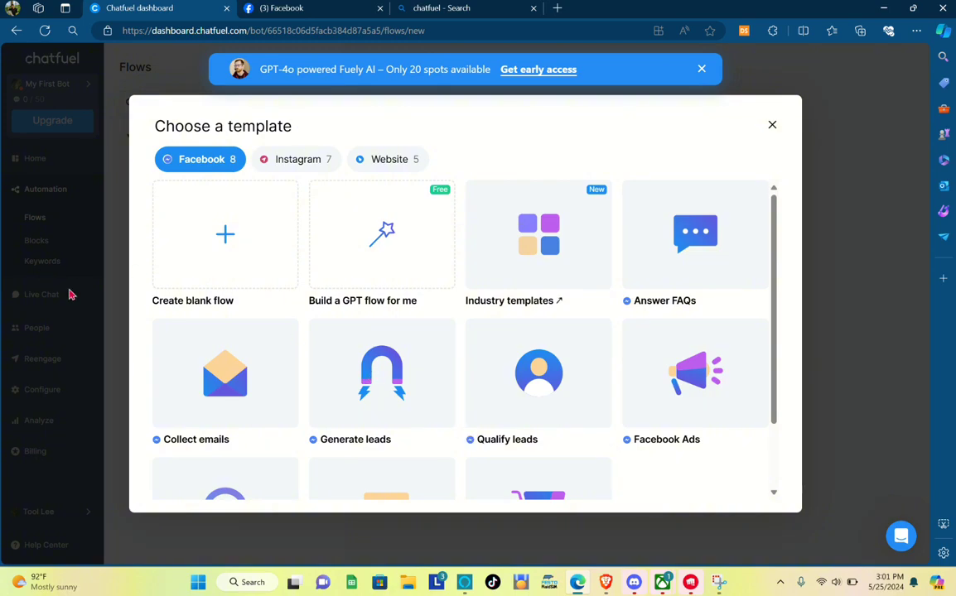
pyautogui.click(244, 235)
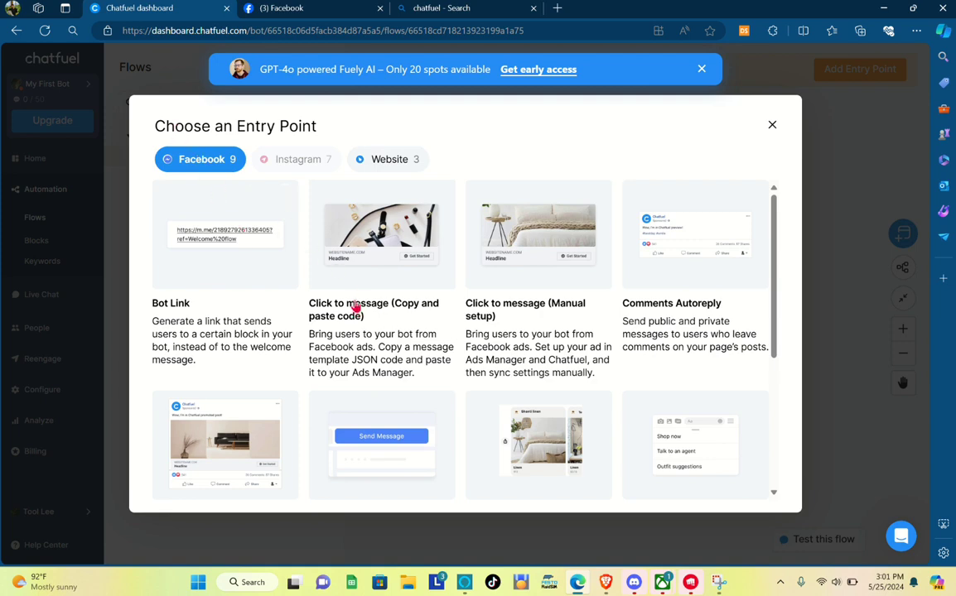
pyautogui.scroll(-3, 354, 306)
pyautogui.scroll(3, 542, 252)
# Dismiss the entry-point dialog, drag the Flow block left, and bring up the new-flow options.
pyautogui.click(772, 127)
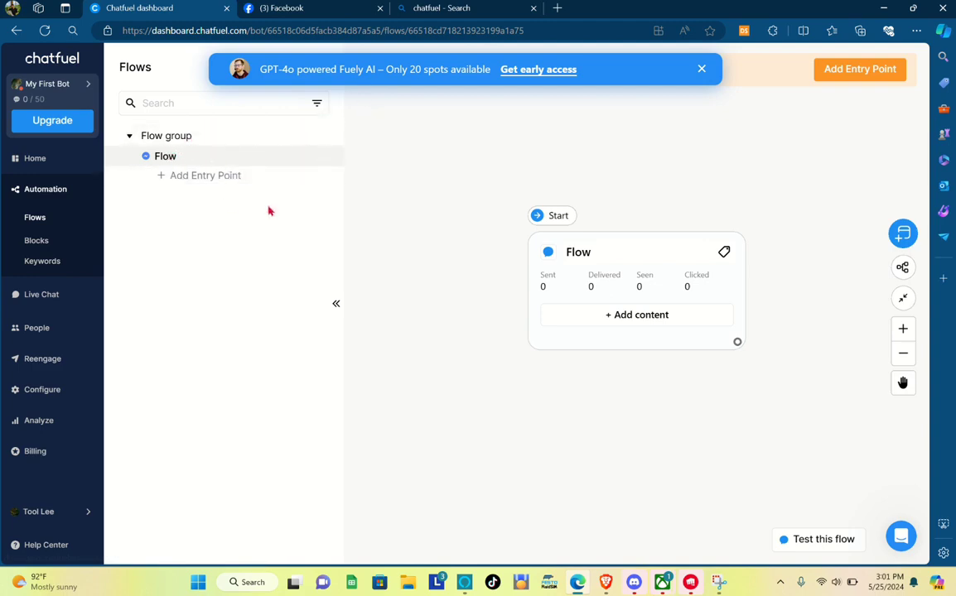
pyautogui.click(653, 248)
pyautogui.moveTo(652, 248); pyautogui.dragTo(507, 239)
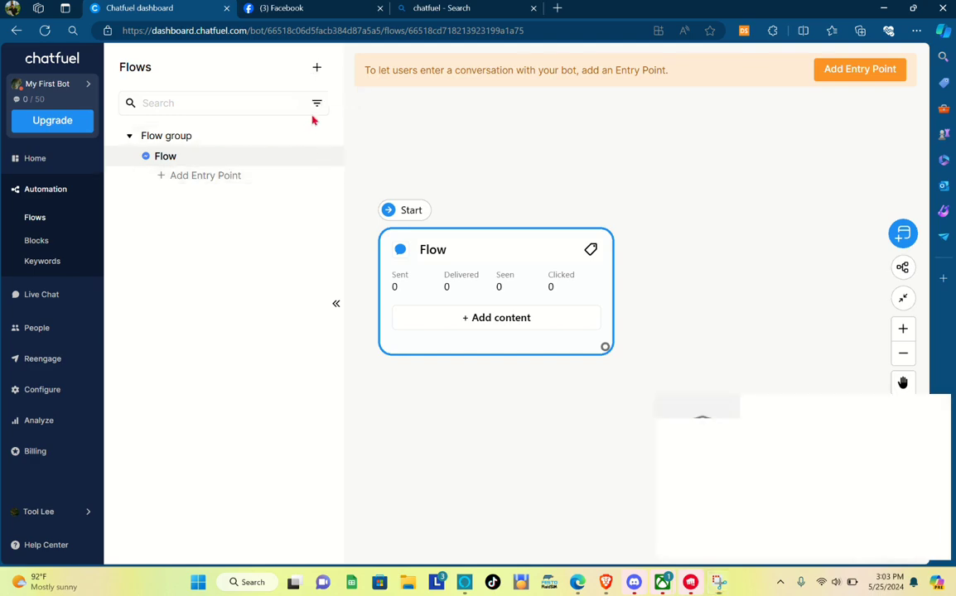
pyautogui.click(317, 68)
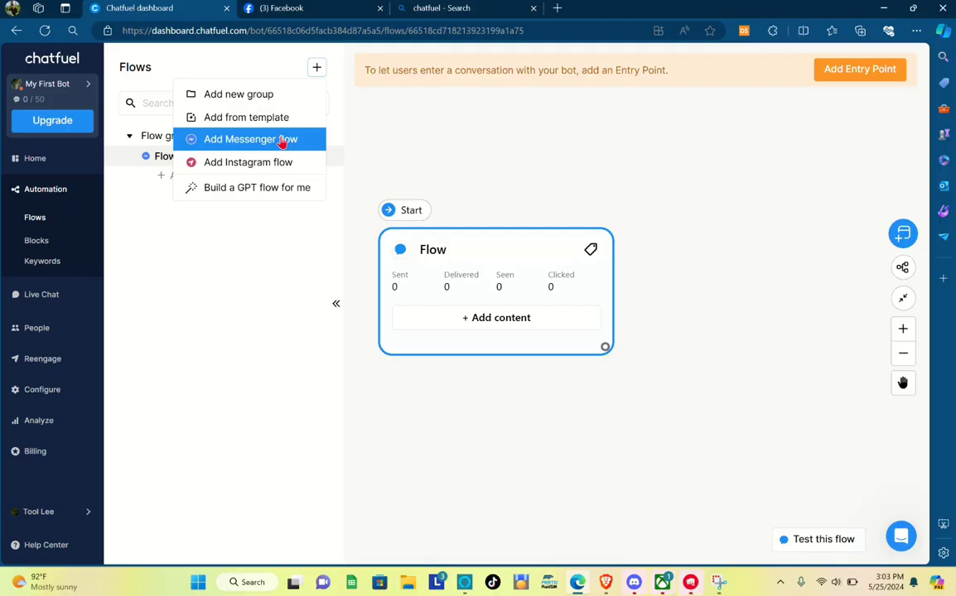
# Add Messenger flow Flow 2 using the Facebook Page as its entry point.
pyautogui.click(280, 177)
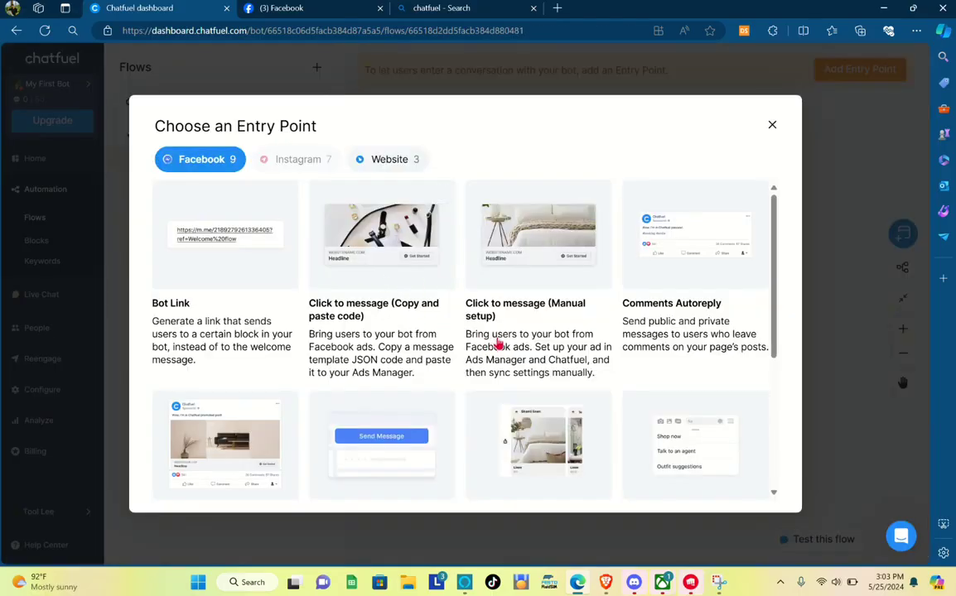
pyautogui.scroll(-1, 429, 352)
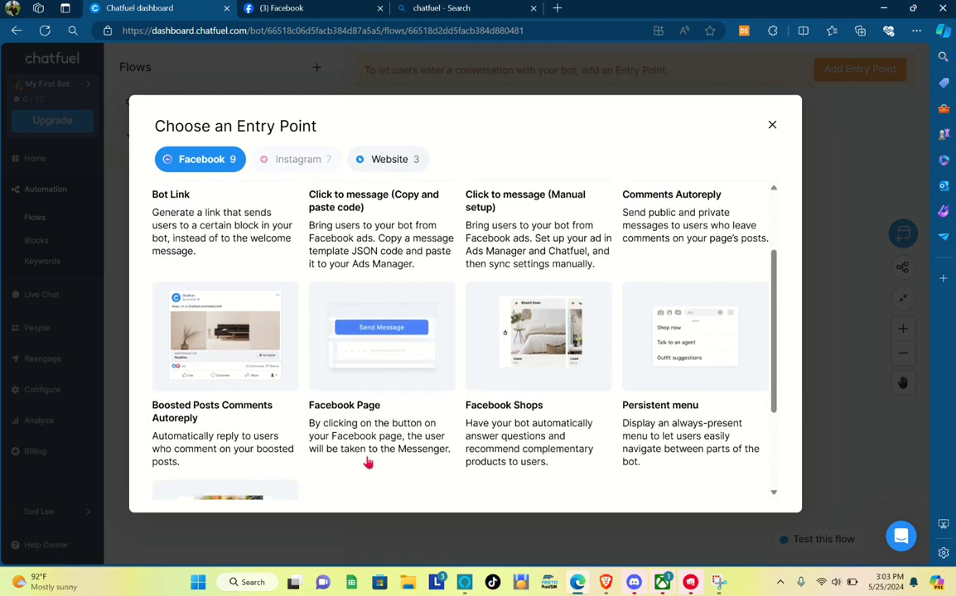
pyautogui.click(397, 370)
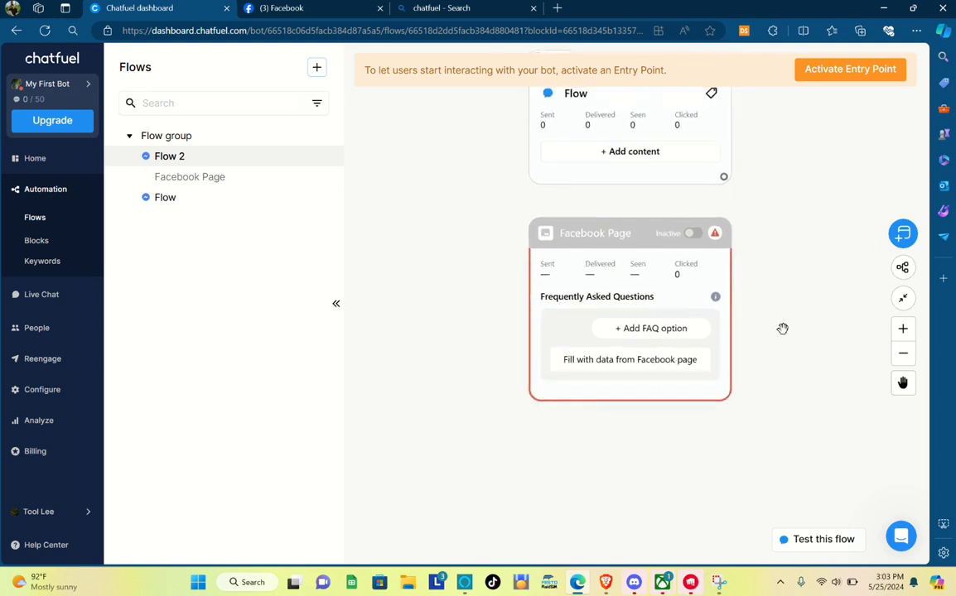
# Position the Facebook Page entry block on the left with the Flow block to its right.
pyautogui.moveTo(719, 269); pyautogui.dragTo(547, 267)
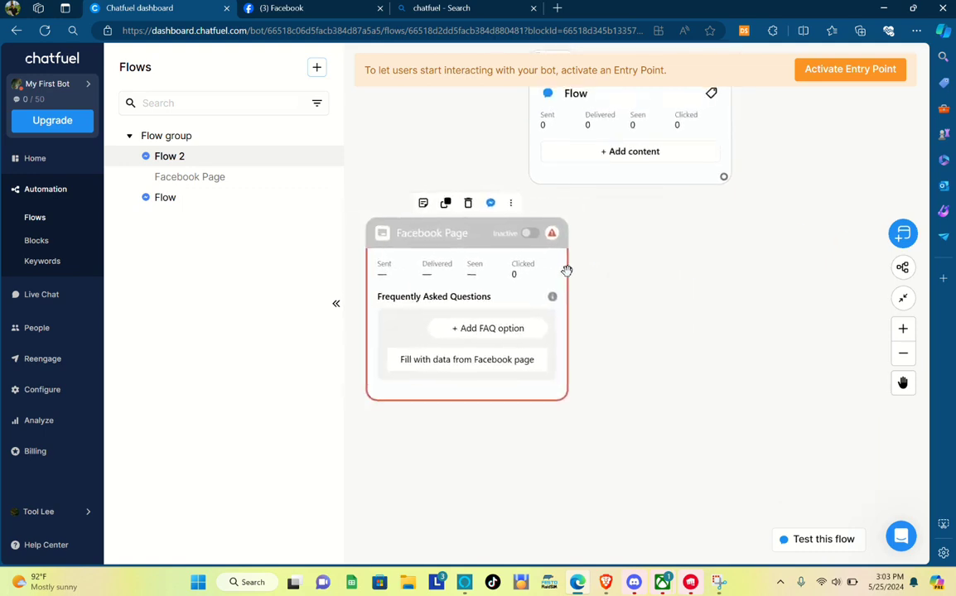
pyautogui.moveTo(709, 119); pyautogui.dragTo(805, 337)
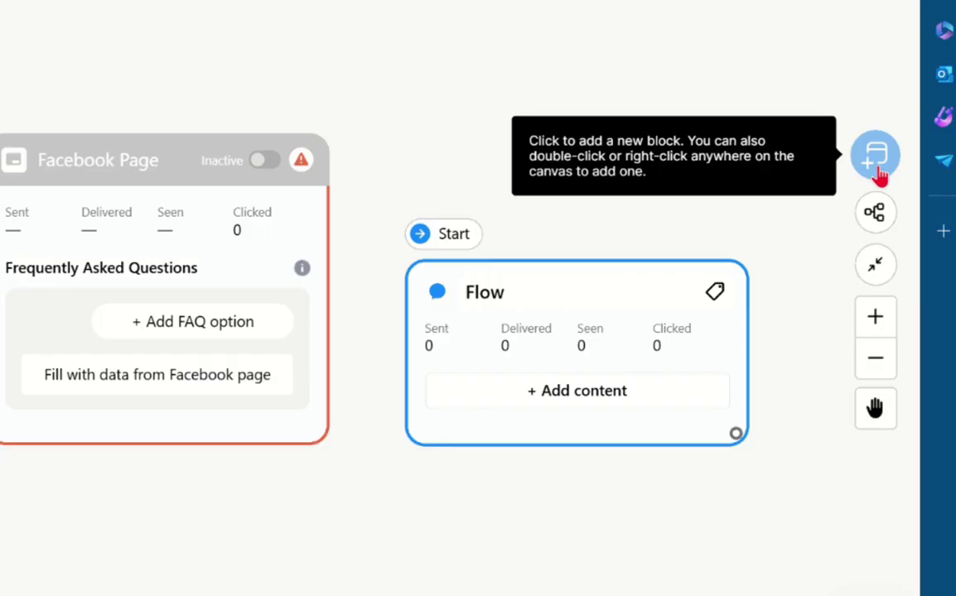
pyautogui.click(904, 241)
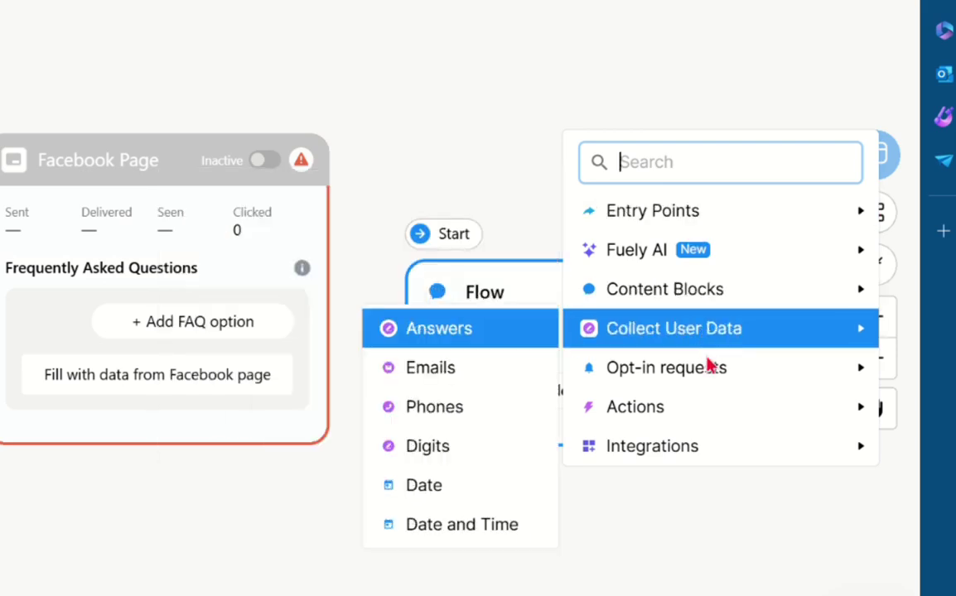
pyautogui.moveTo(696, 408)
pyautogui.moveTo(681, 454)
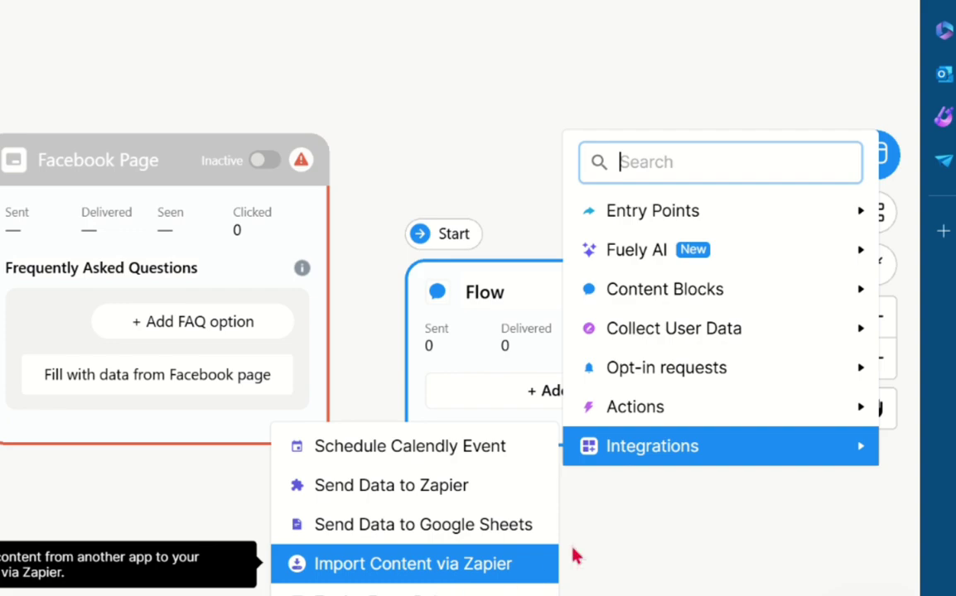
pyautogui.click(703, 517)
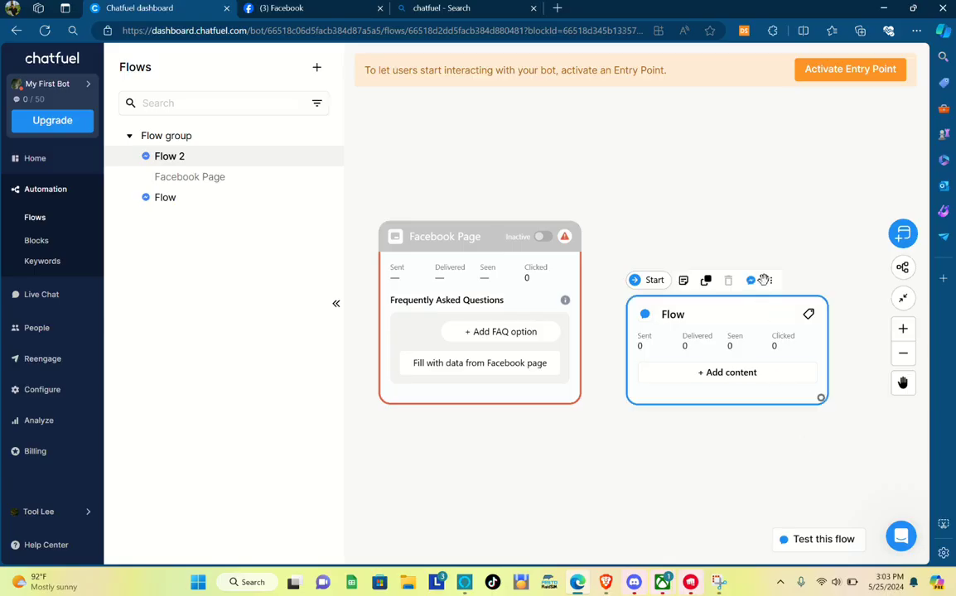
pyautogui.moveTo(757, 311); pyautogui.dragTo(777, 229)
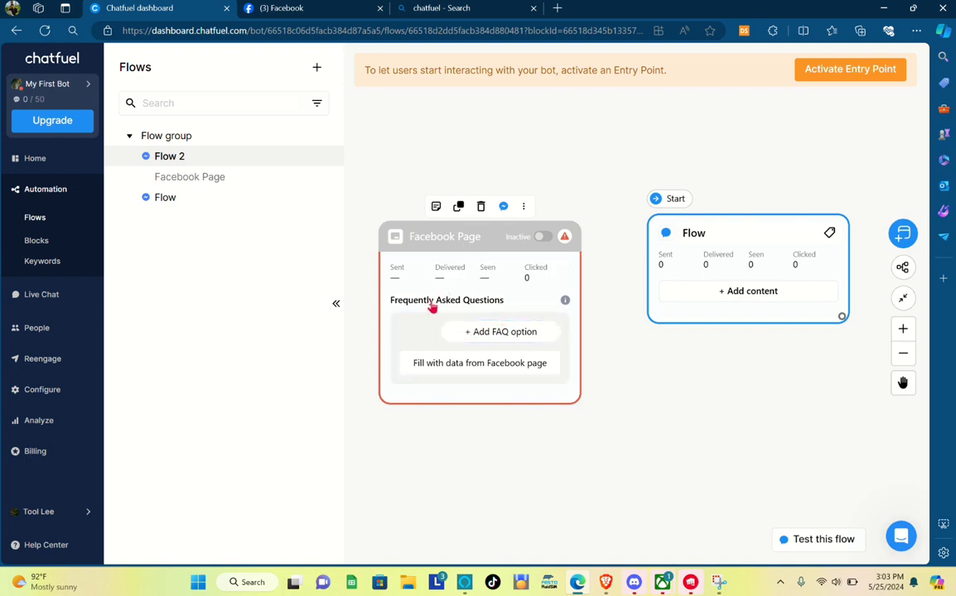
# Add FAQ options 'Delivery Update' and 'Contacts' to the Facebook Page entry point.
pyautogui.click(500, 332)
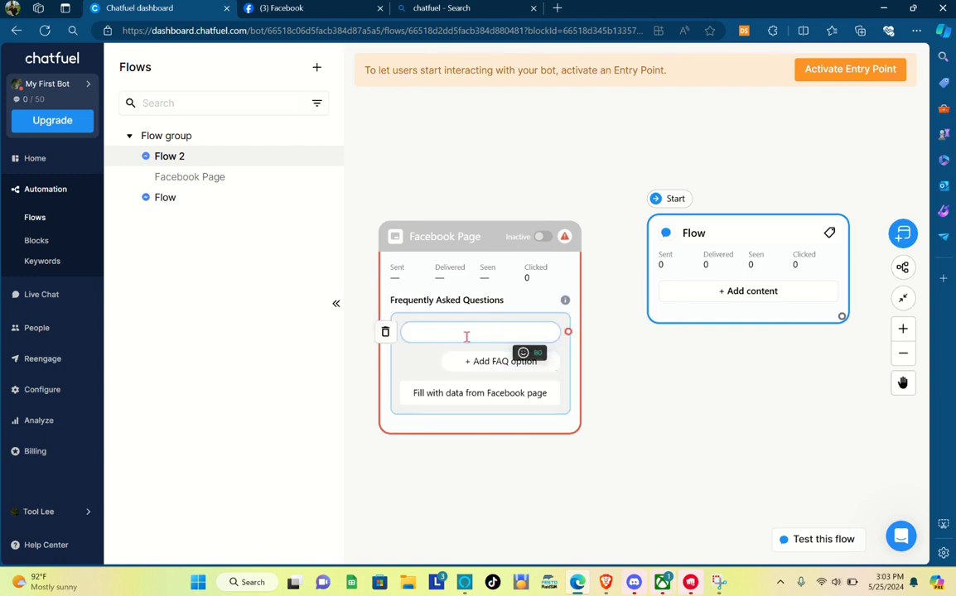
pyautogui.click(466, 337)
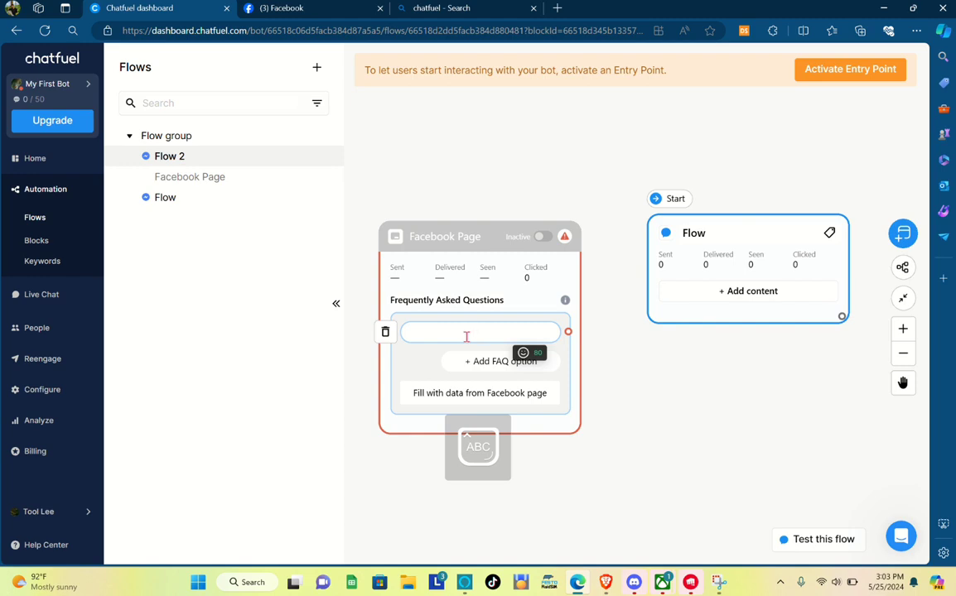
pyautogui.write('Delivery Update')
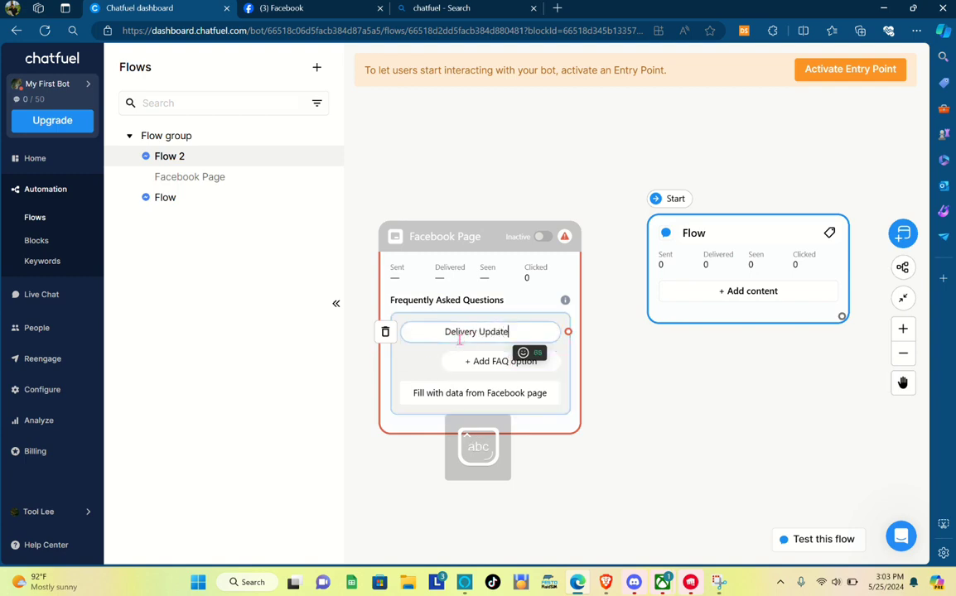
pyautogui.press('Return')
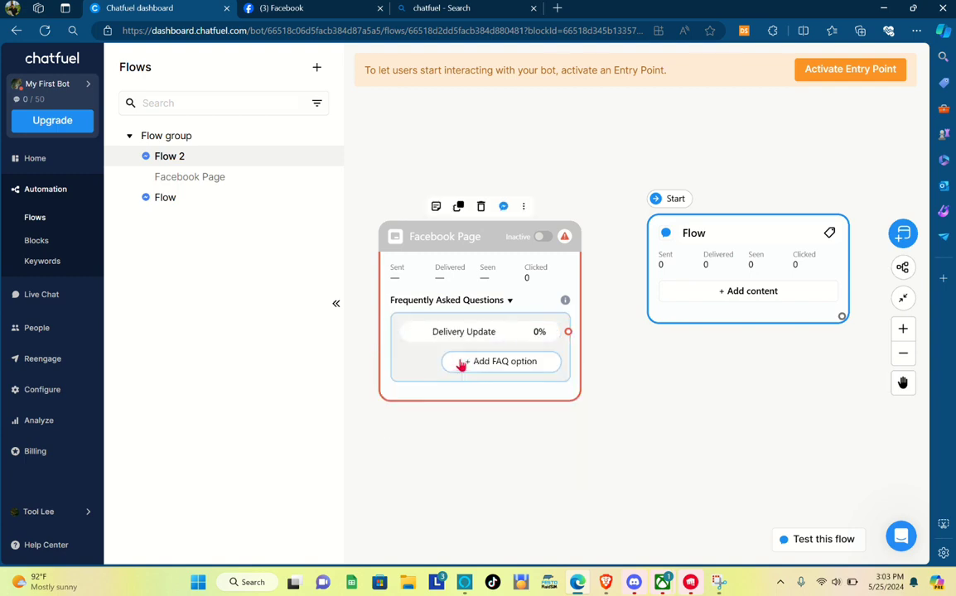
pyautogui.click(496, 365)
pyautogui.write('Contacts')
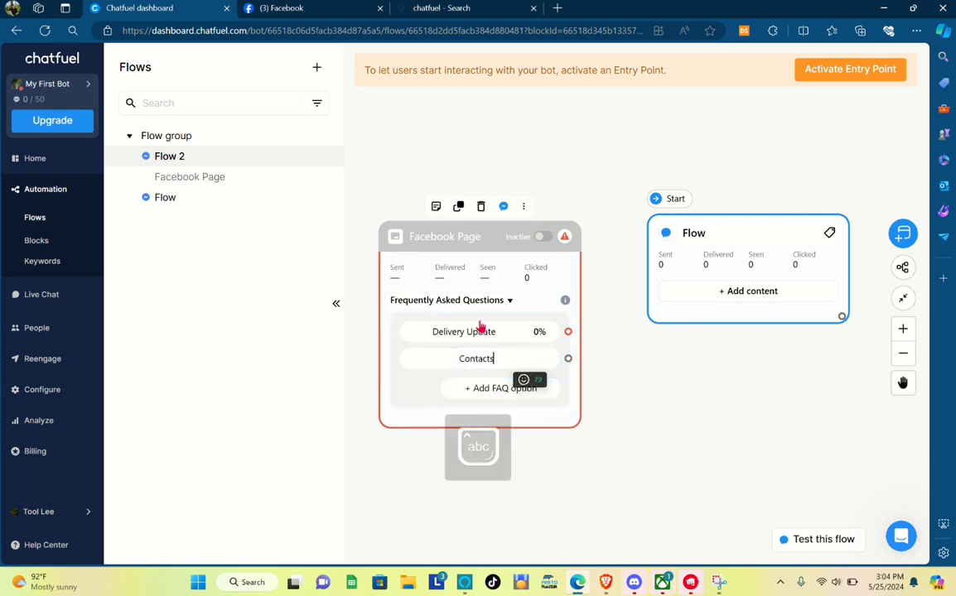
pyautogui.click(609, 378)
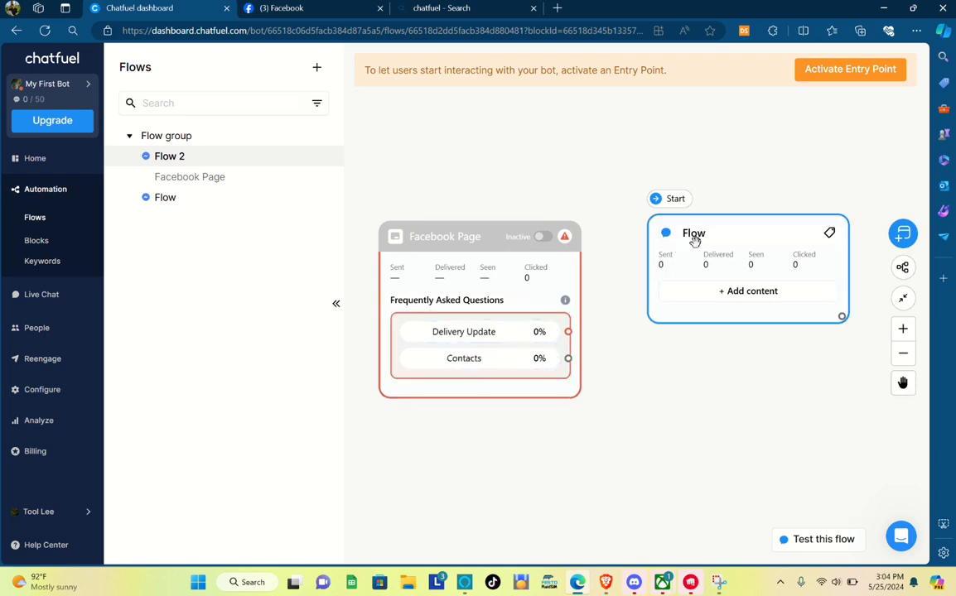
# Connect Delivery Update to the Flow block and drag a new connector from Contacts.
pyautogui.moveTo(730, 222); pyautogui.dragTo(717, 142)
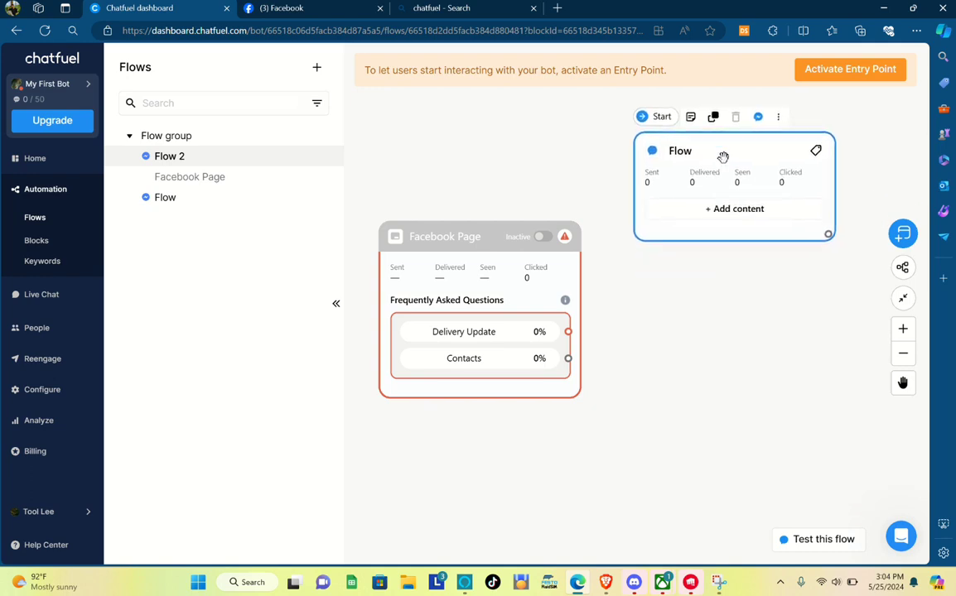
pyautogui.moveTo(568, 332); pyautogui.dragTo(632, 168)
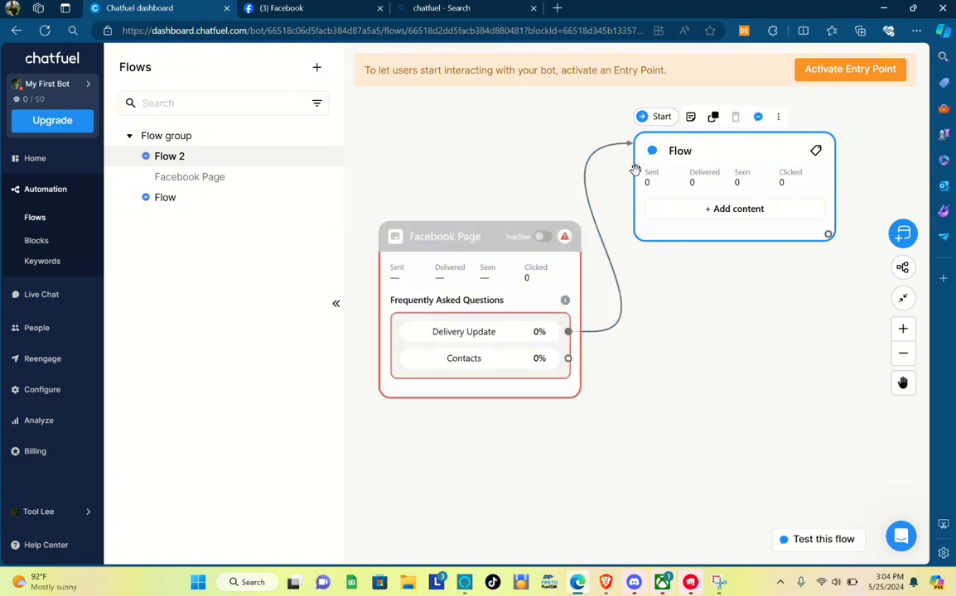
pyautogui.moveTo(569, 358); pyautogui.dragTo(672, 435)
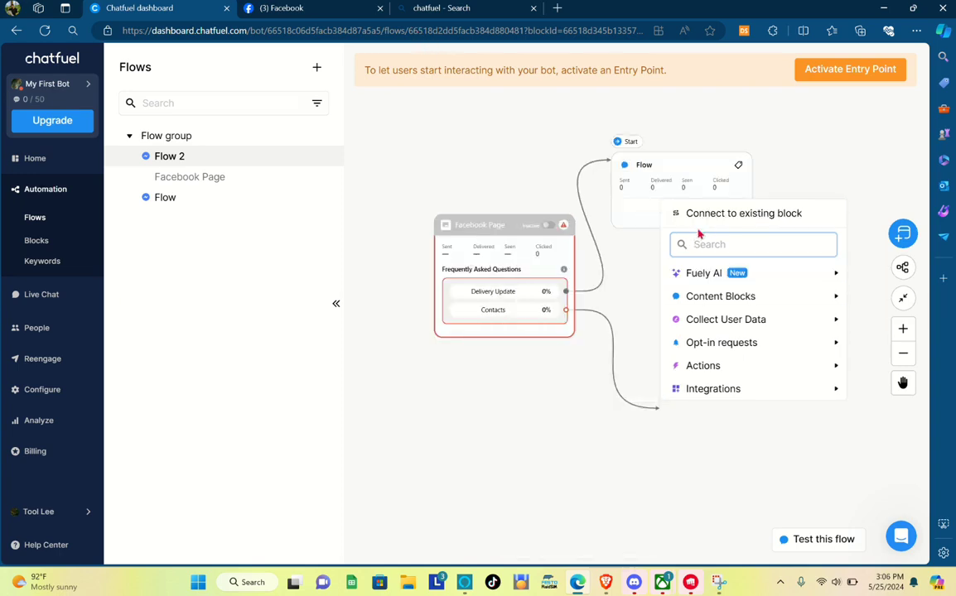
# Attach a Live Chat action block to the Contacts connector by searching 'live'.
pyautogui.write('live')
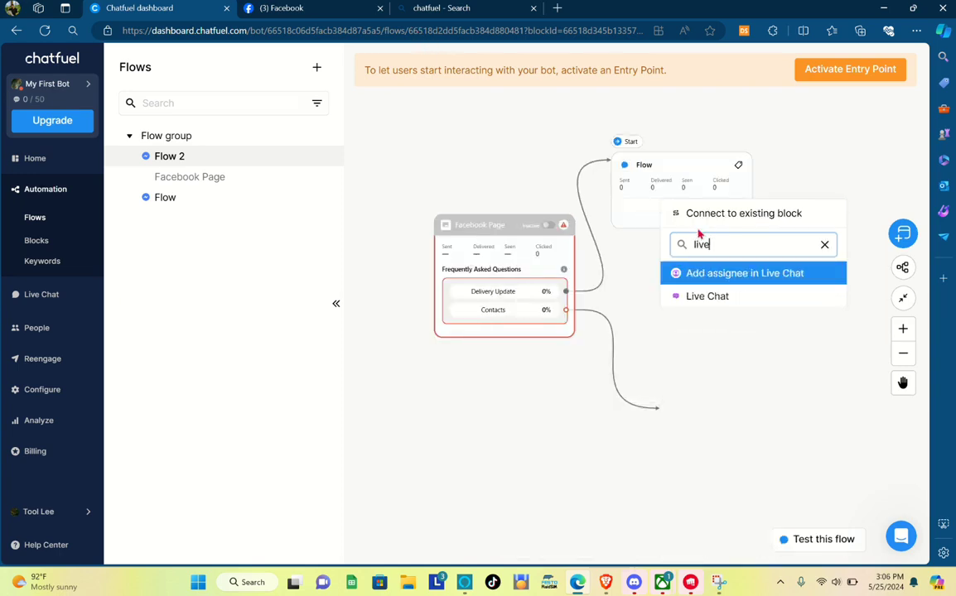
pyautogui.click(706, 297)
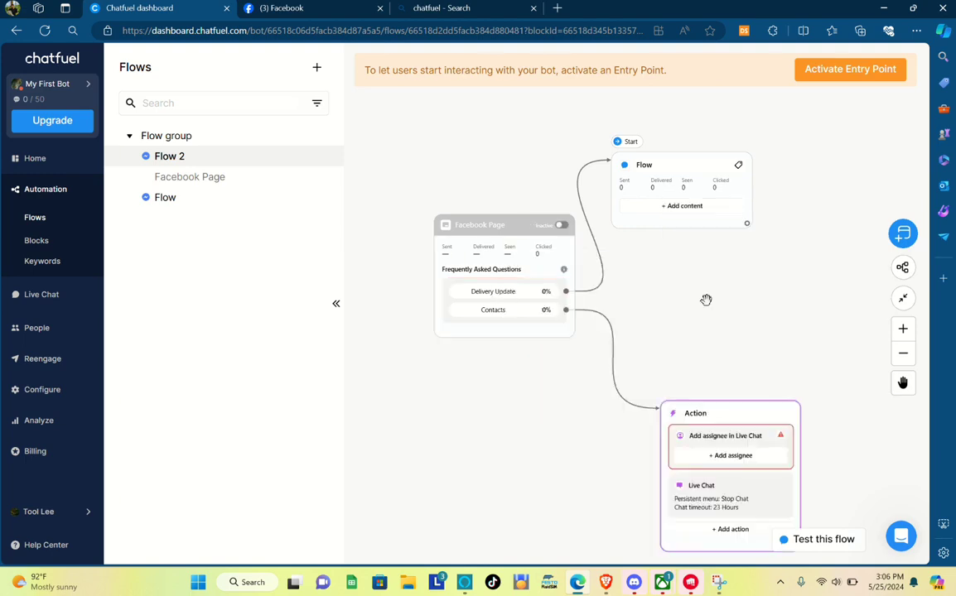
pyautogui.scroll(-2, 808, 411)
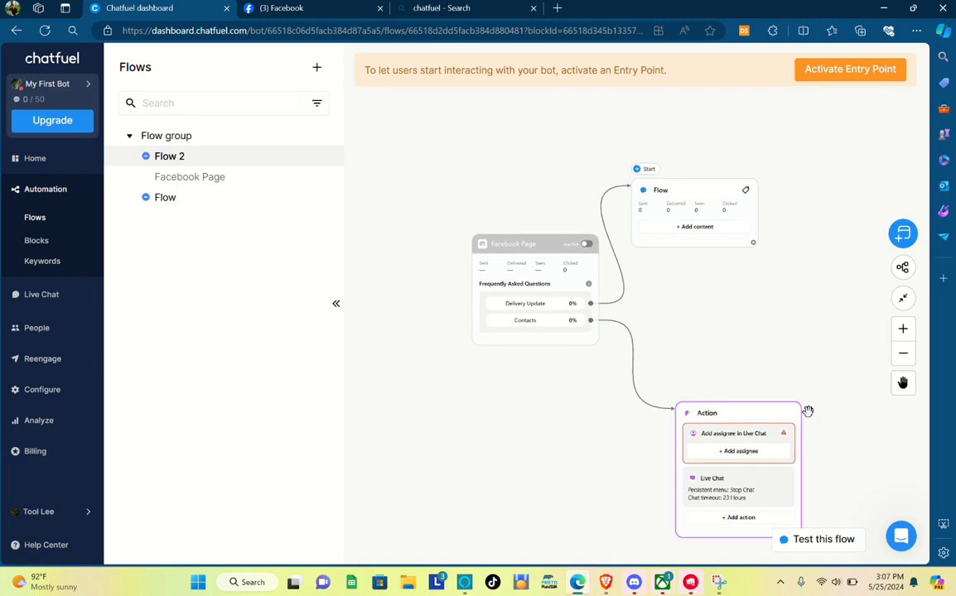
pyautogui.scroll(3, 808, 411)
pyautogui.scroll(1, 807, 412)
pyautogui.moveTo(821, 463); pyautogui.dragTo(793, 389)
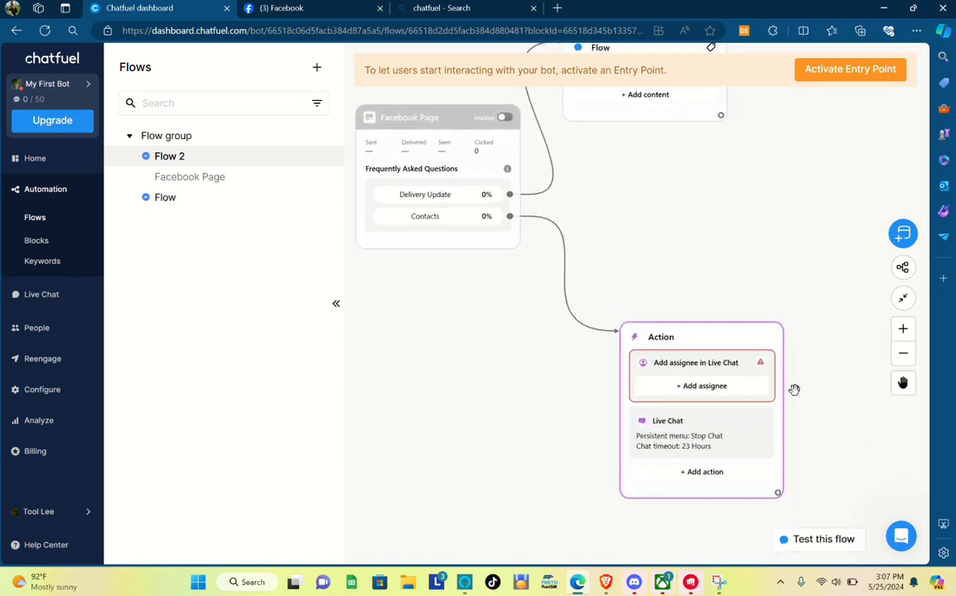
# Add the admin account as the Live Chat block's assignee.
pyautogui.click(684, 388)
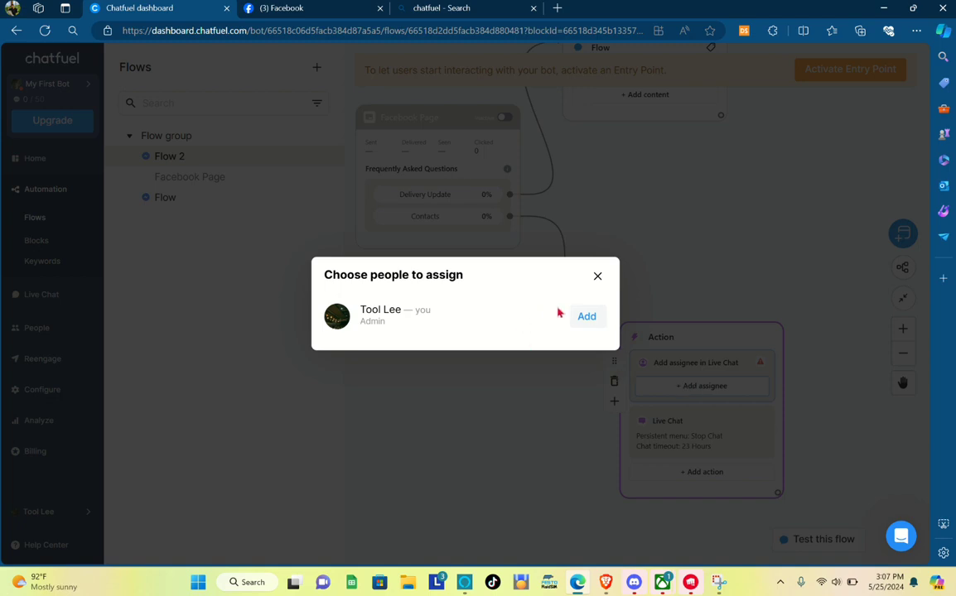
pyautogui.click(587, 319)
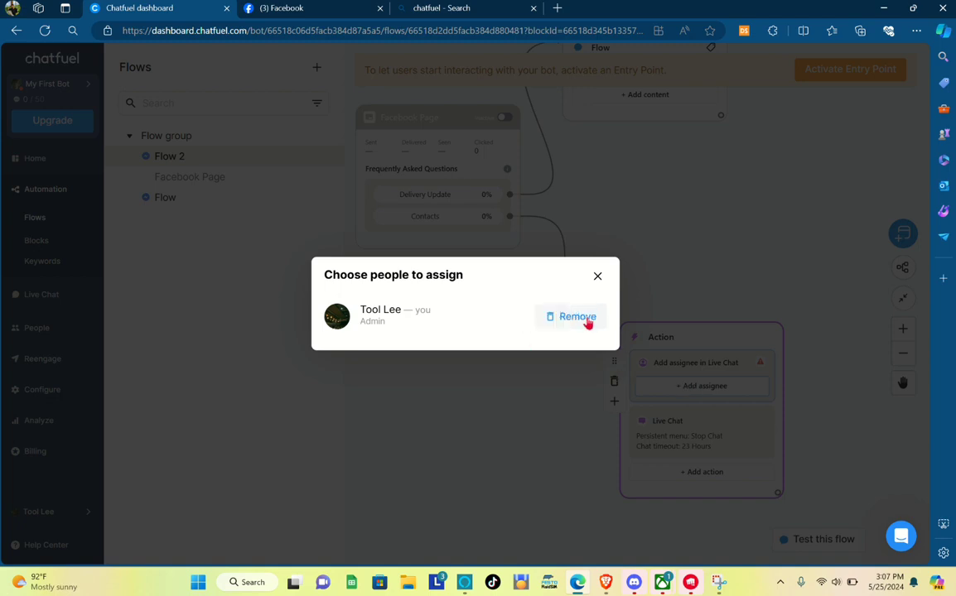
pyautogui.click(660, 262)
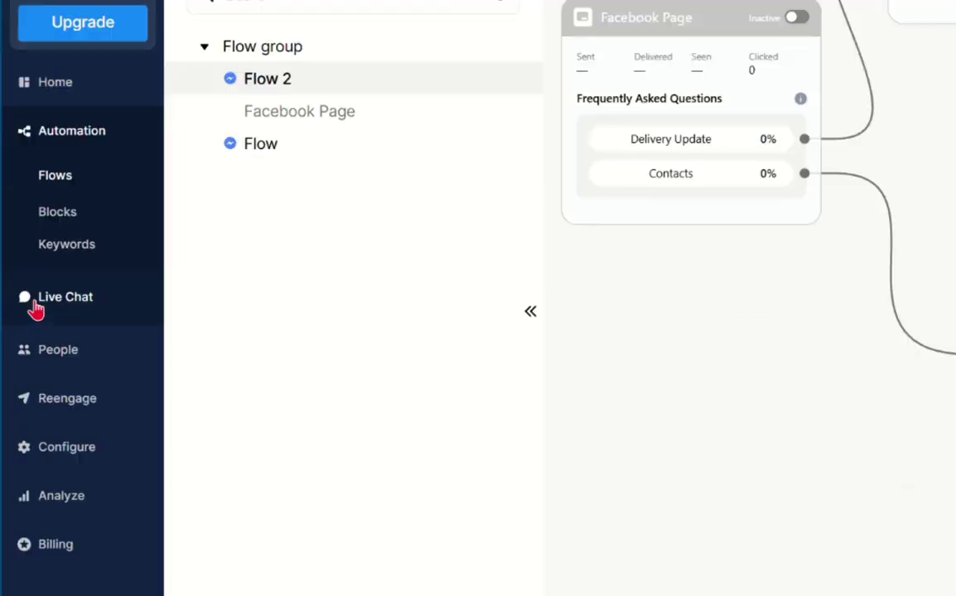
# Open the Live Chat section's onboarding guide and check that My First Bot is Off.
pyautogui.click(34, 308)
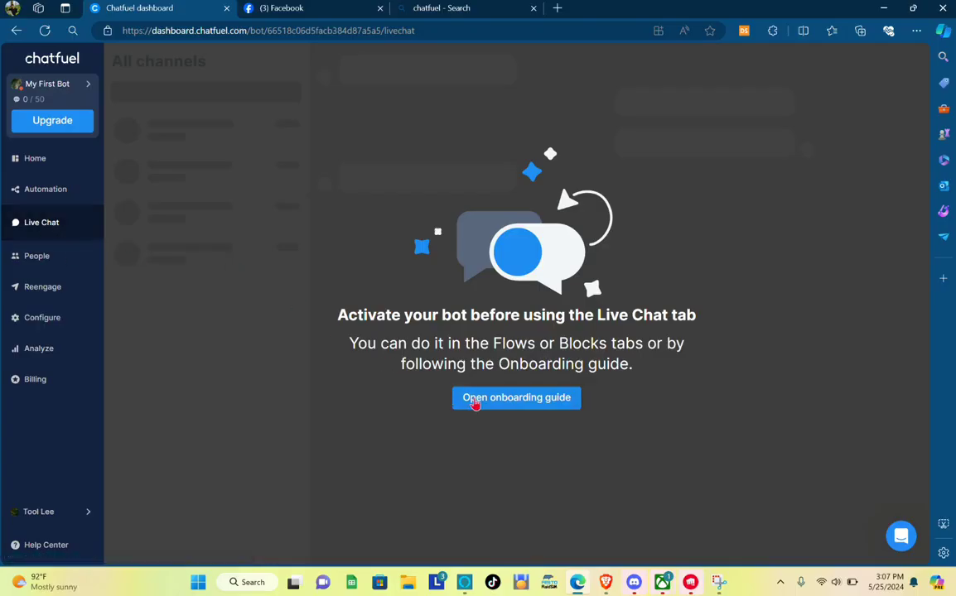
pyautogui.click(474, 403)
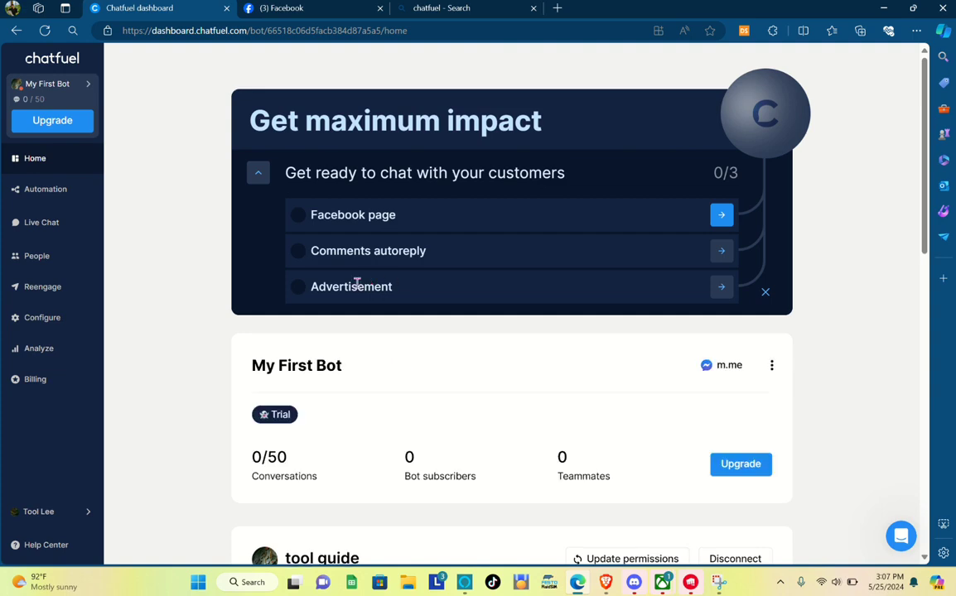
pyautogui.scroll(-1, 306, 365)
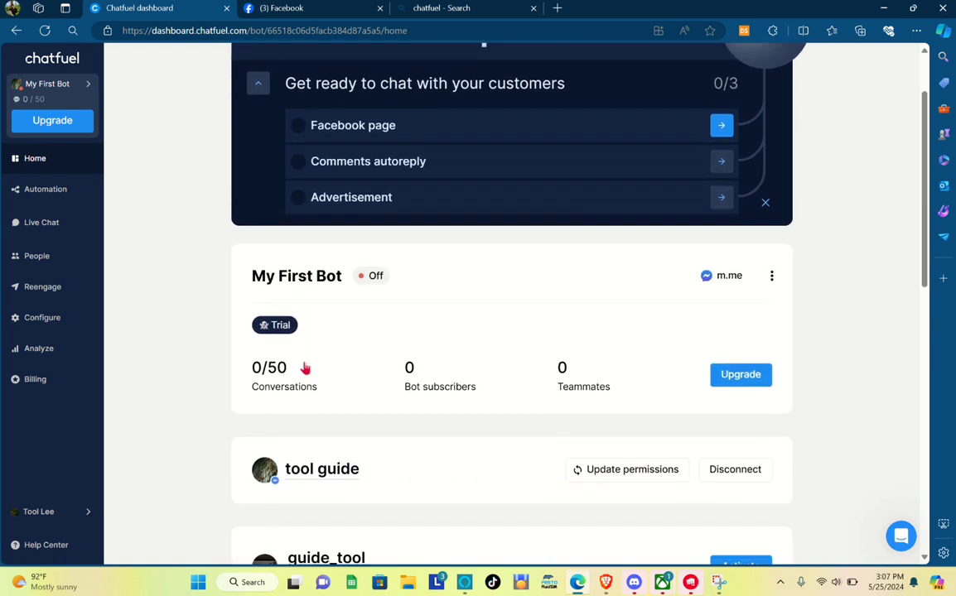
pyautogui.scroll(-1, 305, 367)
pyautogui.scroll(2, 305, 368)
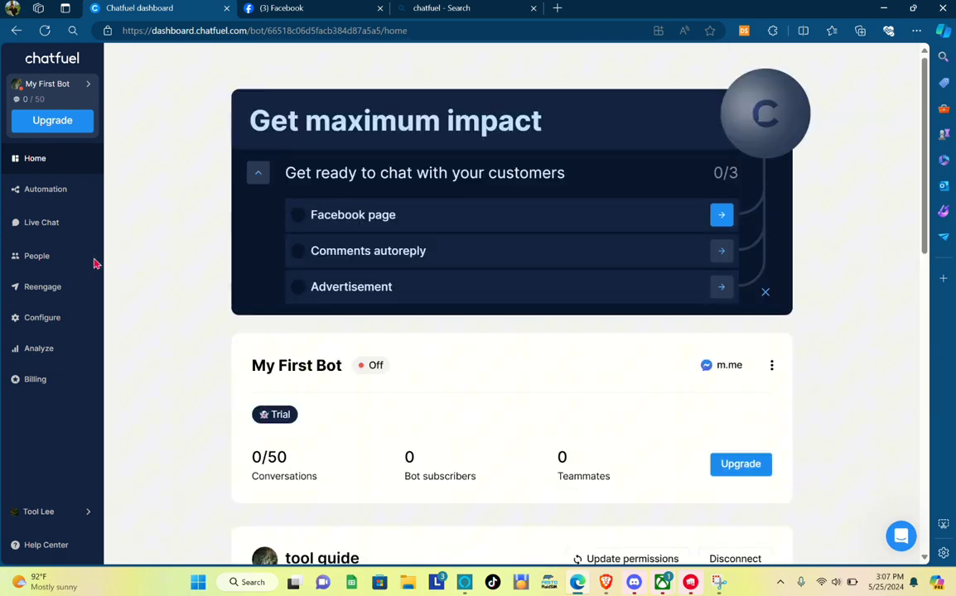
# Go back to Automation and frame the Facebook Page, Flow and Action blocks on Flow 2.
pyautogui.click(37, 202)
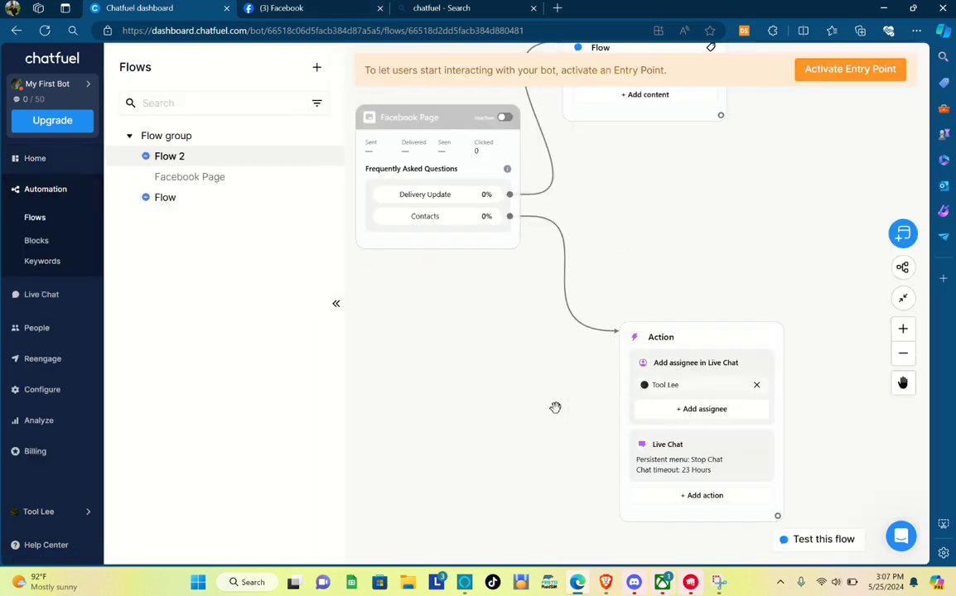
pyautogui.scroll(-2, 568, 410)
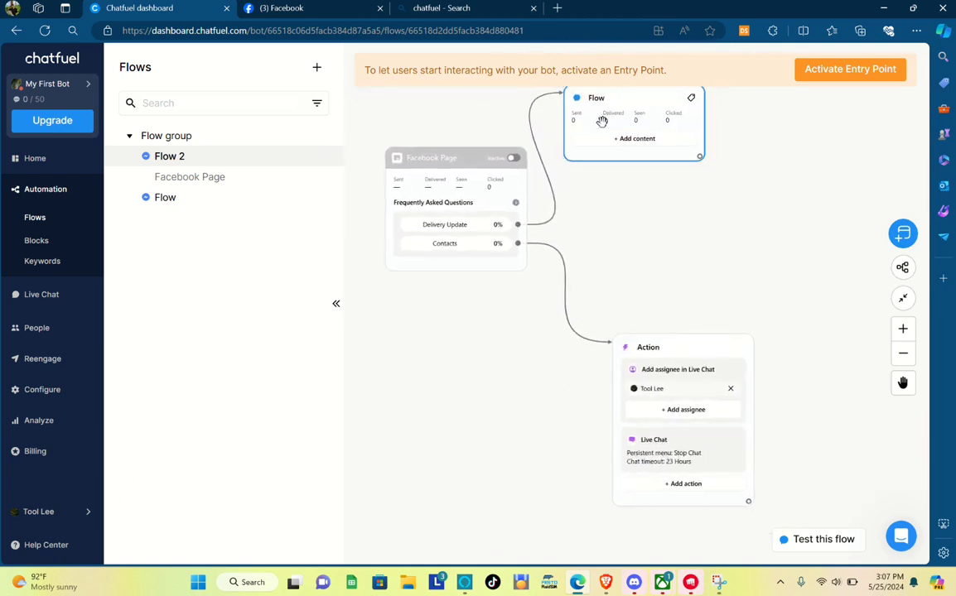
pyautogui.moveTo(617, 251); pyautogui.dragTo(601, 403)
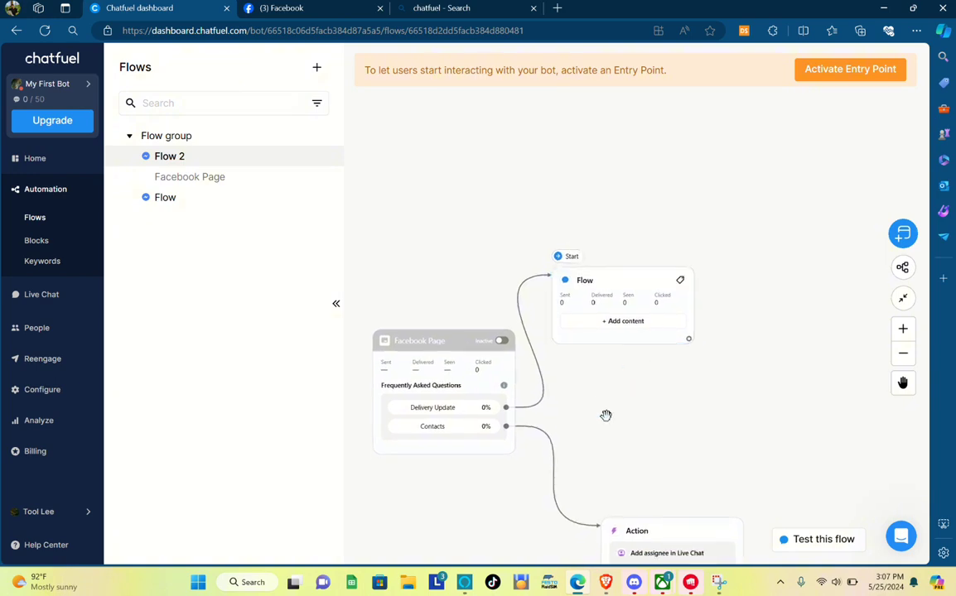
pyautogui.scroll(1, 605, 414)
pyautogui.scroll(3, 605, 415)
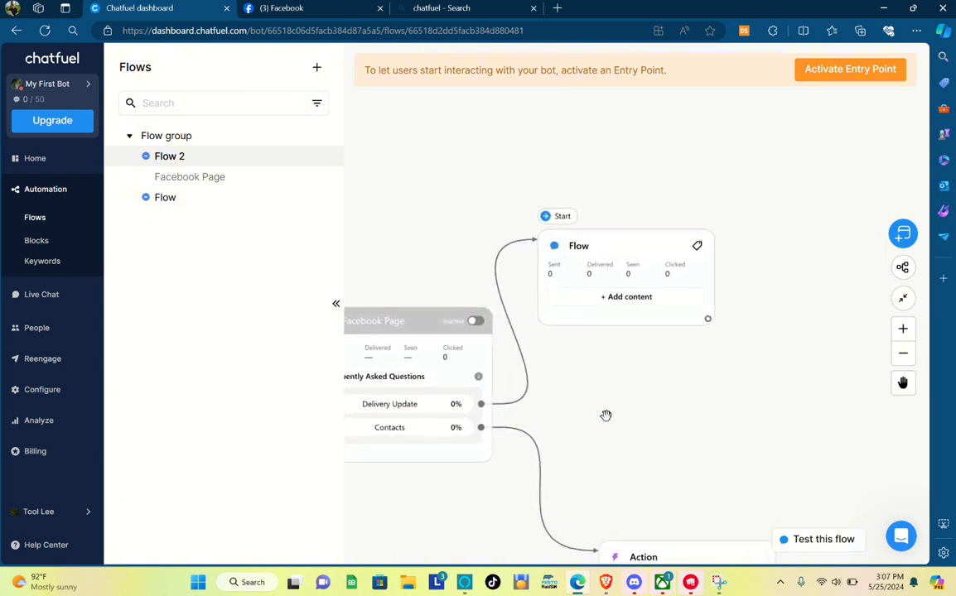
pyautogui.moveTo(702, 425); pyautogui.dragTo(823, 432)
# Add a Text + Buttons card reading 'Please click this link to view the status of your update'.
pyautogui.click(722, 303)
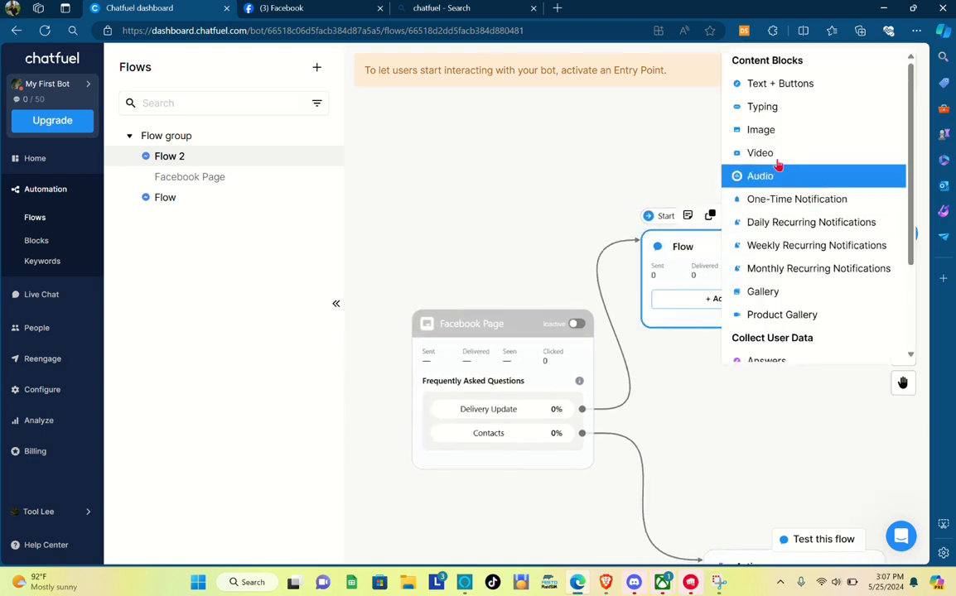
pyautogui.click(798, 90)
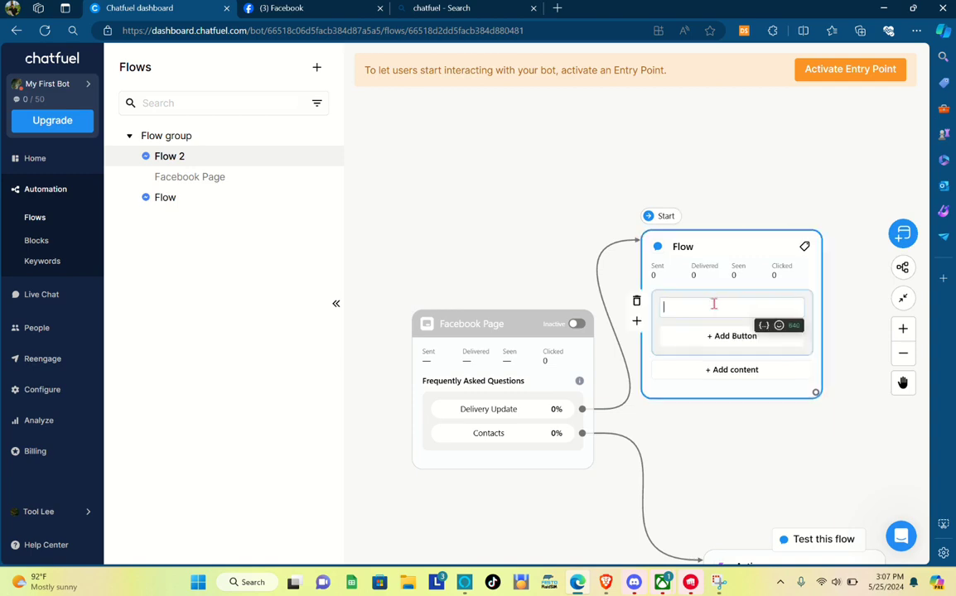
pyautogui.press('capslock')
pyautogui.write('Please ')
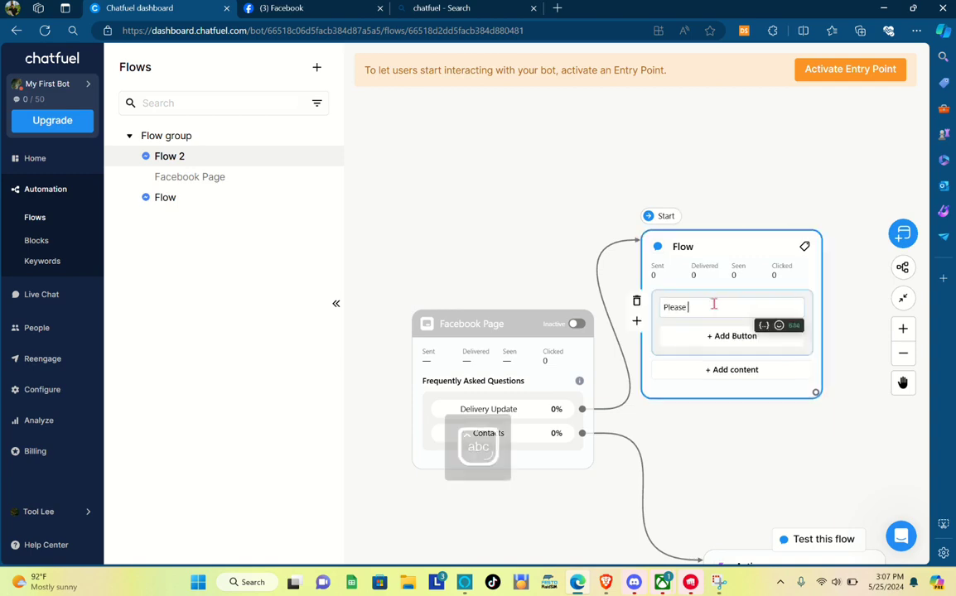
pyautogui.write('click this link to')
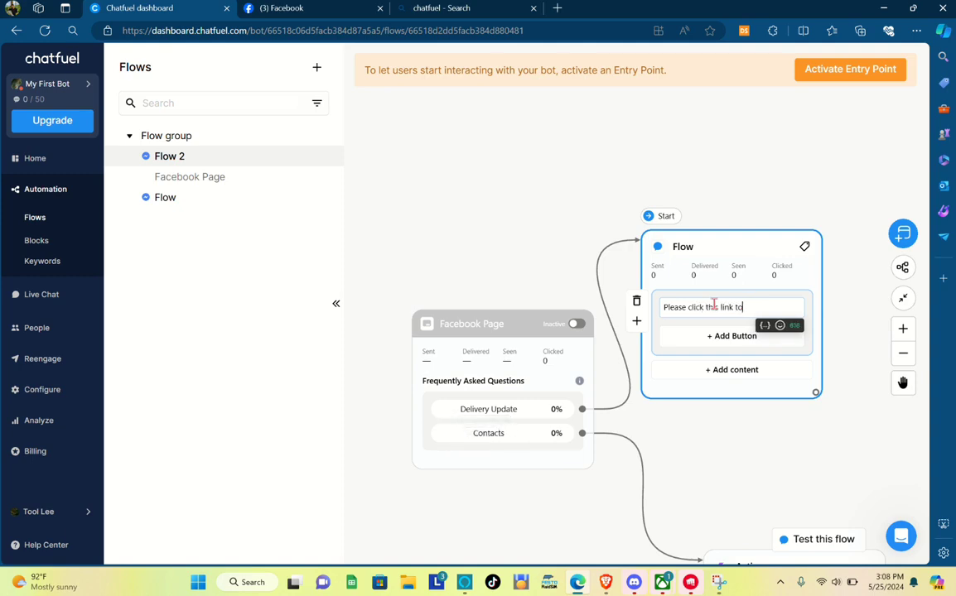
pyautogui.write(' view the statu')
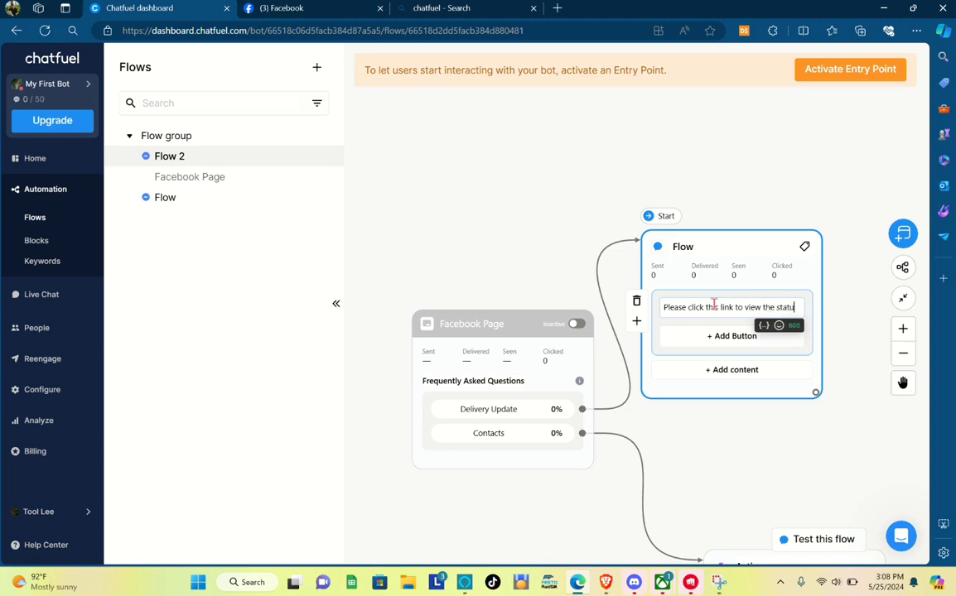
pyautogui.write('s of')
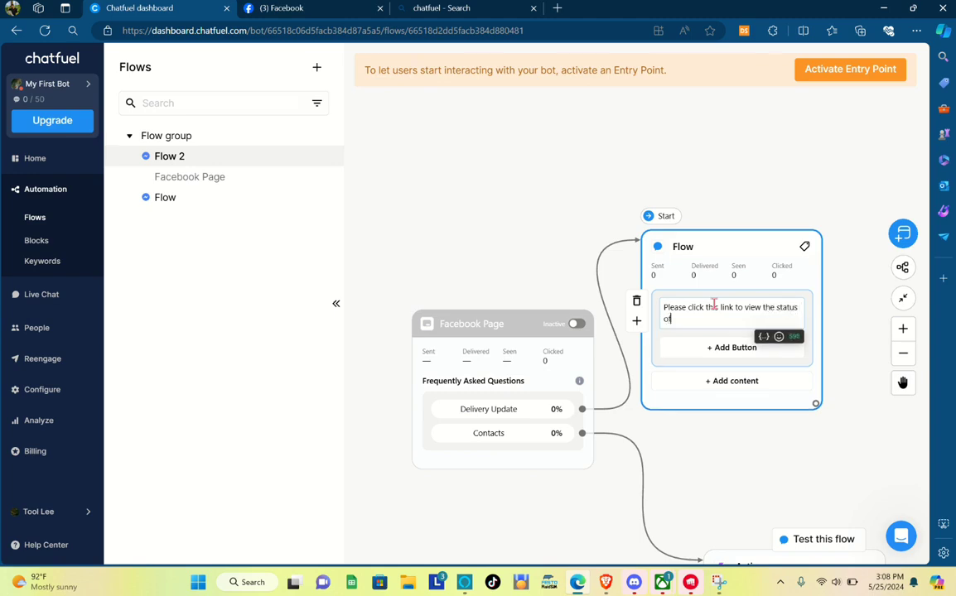
pyautogui.write(' your update')
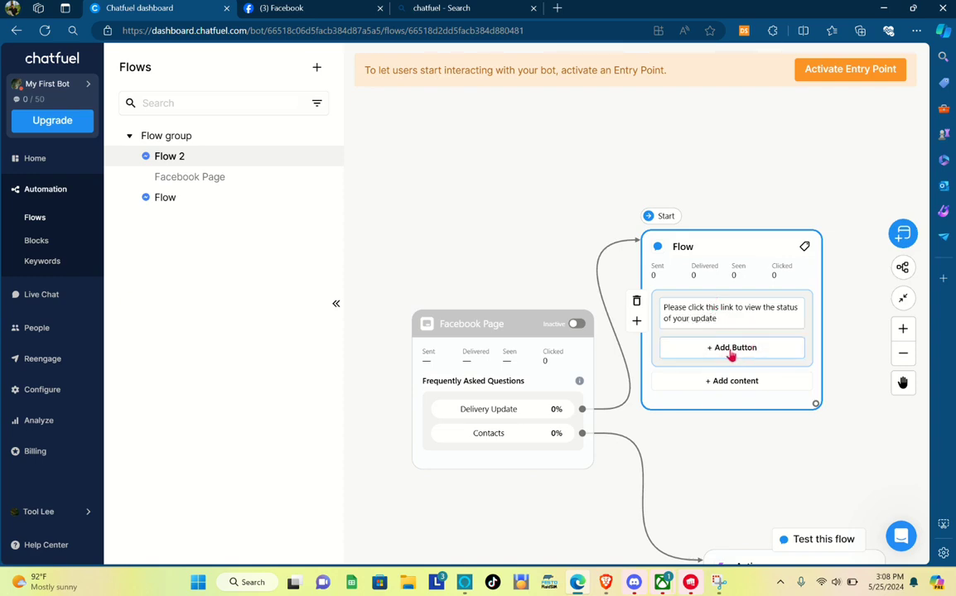
# Add a button that opens the pasted Facebook profile URL in a 70% browser window.
pyautogui.click(731, 349)
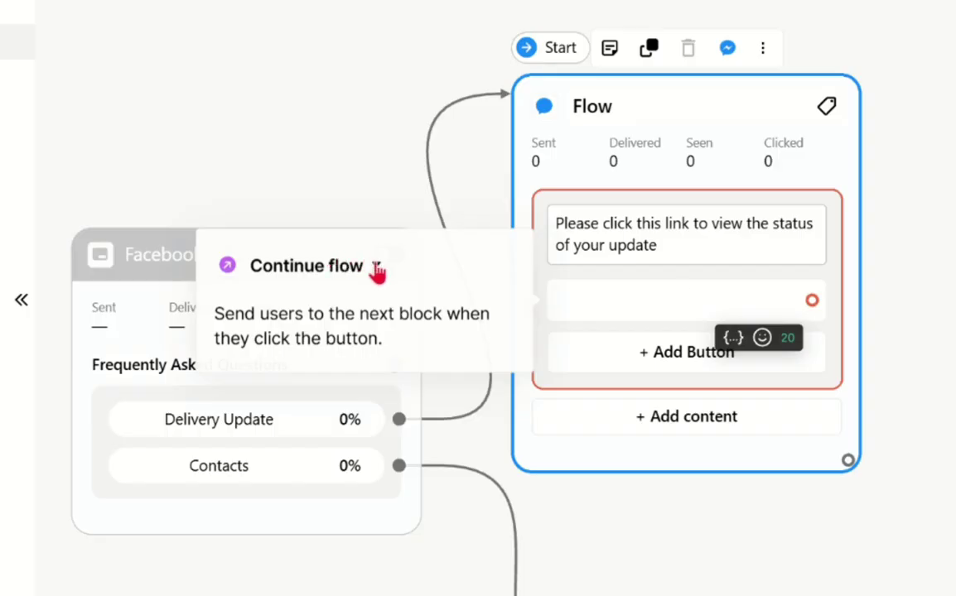
pyautogui.click(561, 327)
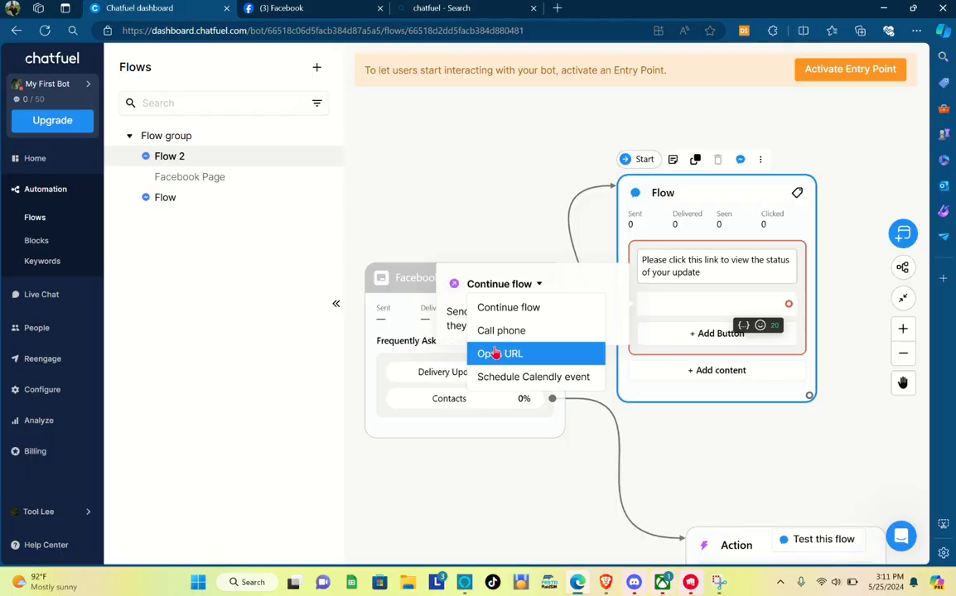
pyautogui.click(500, 354)
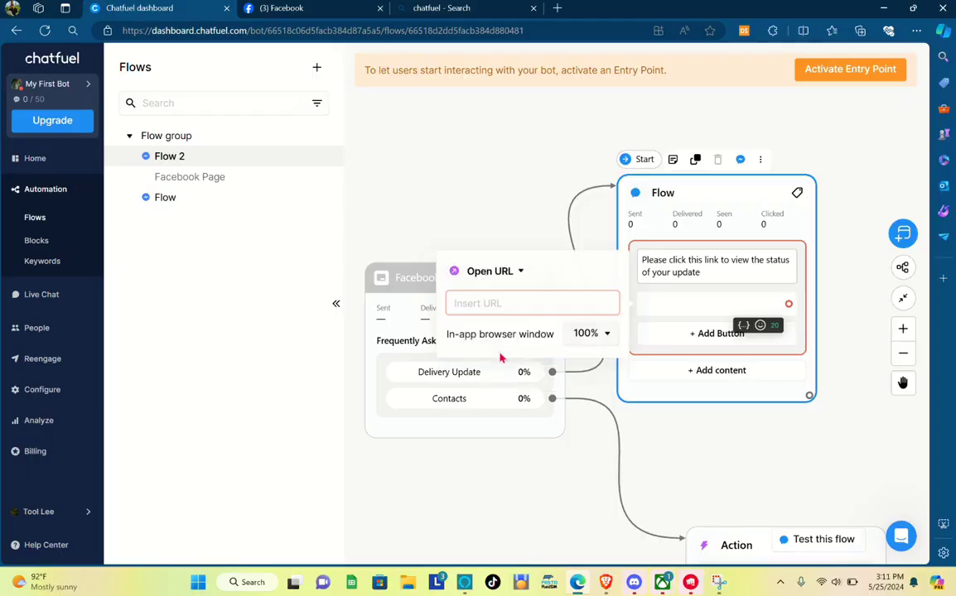
pyautogui.click(488, 288)
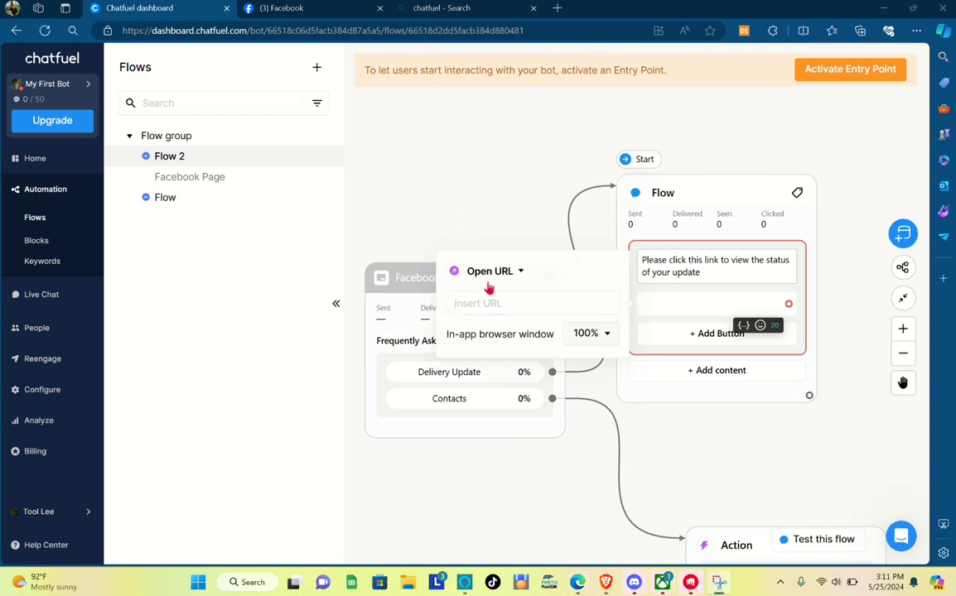
pyautogui.click(497, 305)
pyautogui.hotkey('ctrl', 'v')
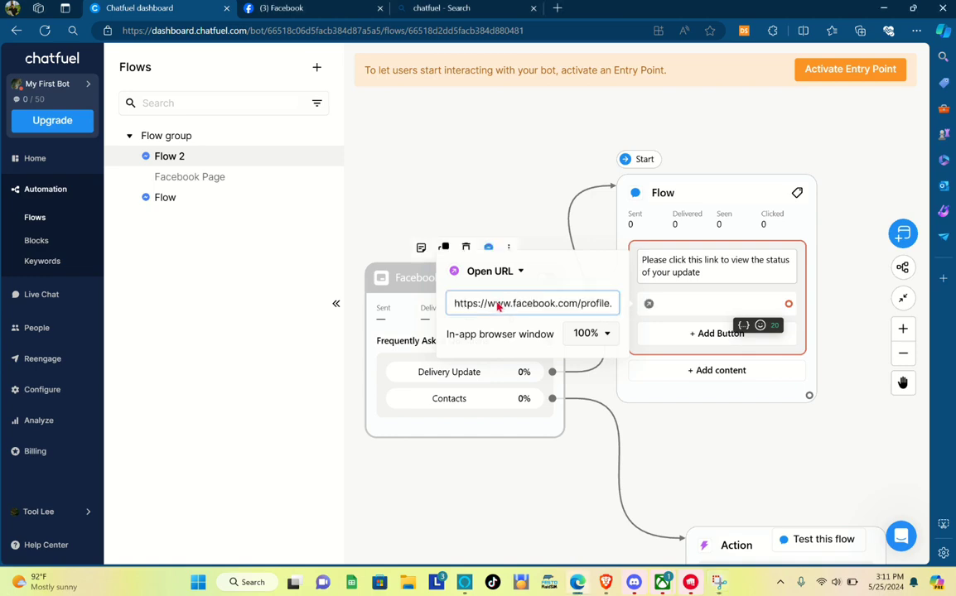
pyautogui.click(601, 309)
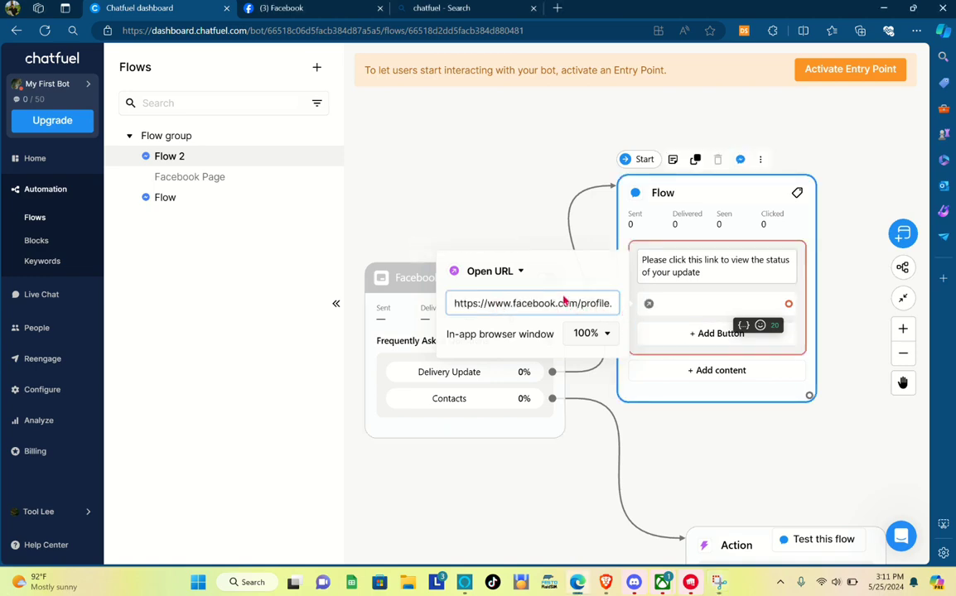
pyautogui.press('Escape')
# Name the message's URL button STATUS.
pyautogui.click(680, 313)
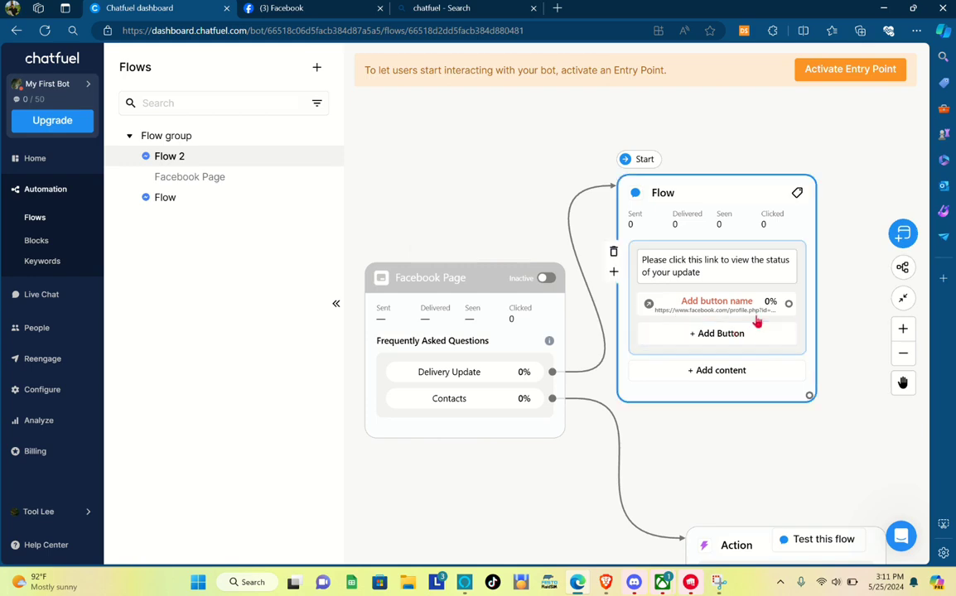
pyautogui.click(740, 301)
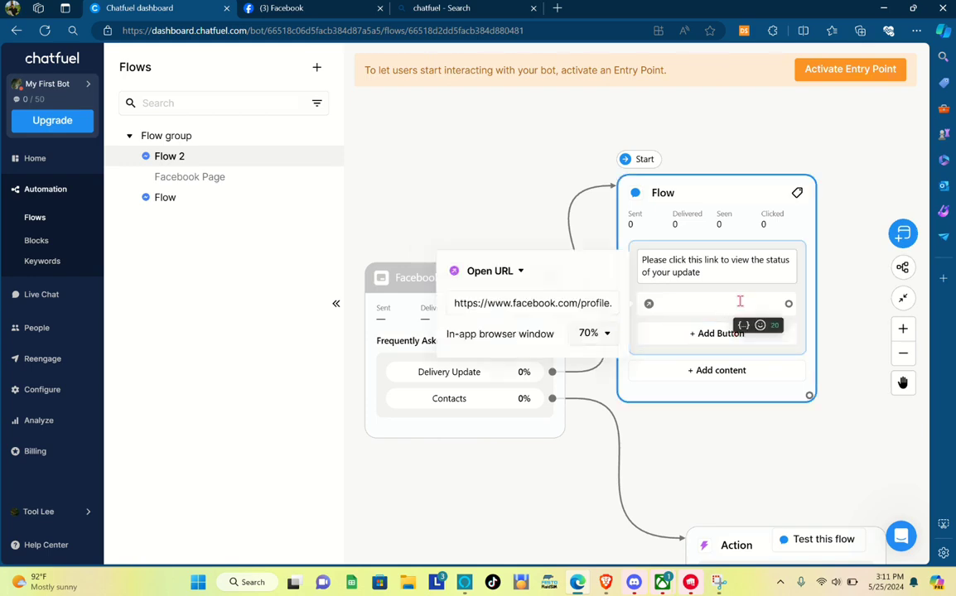
pyautogui.write('STATUS')
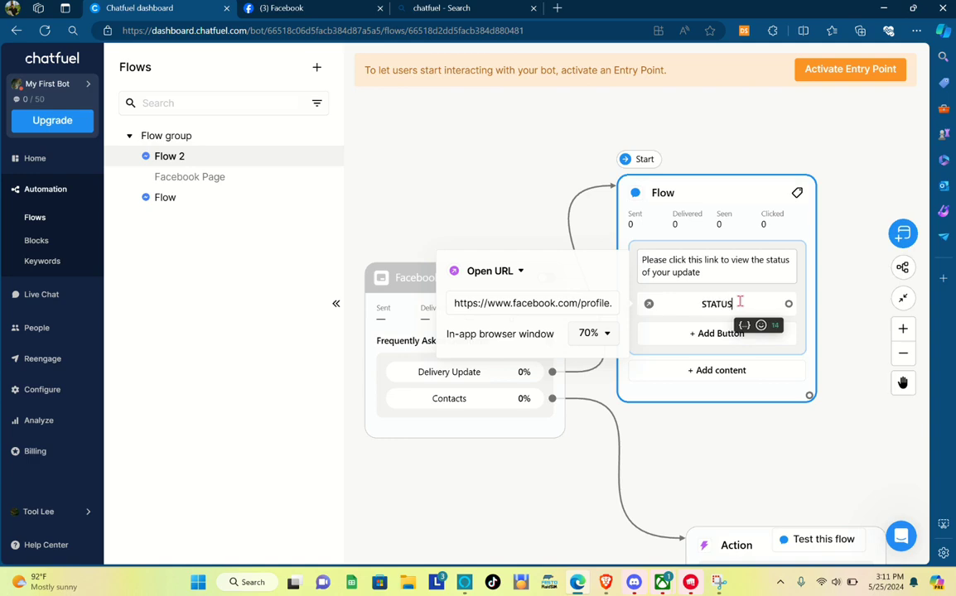
pyautogui.click(781, 374)
pyautogui.click(831, 462)
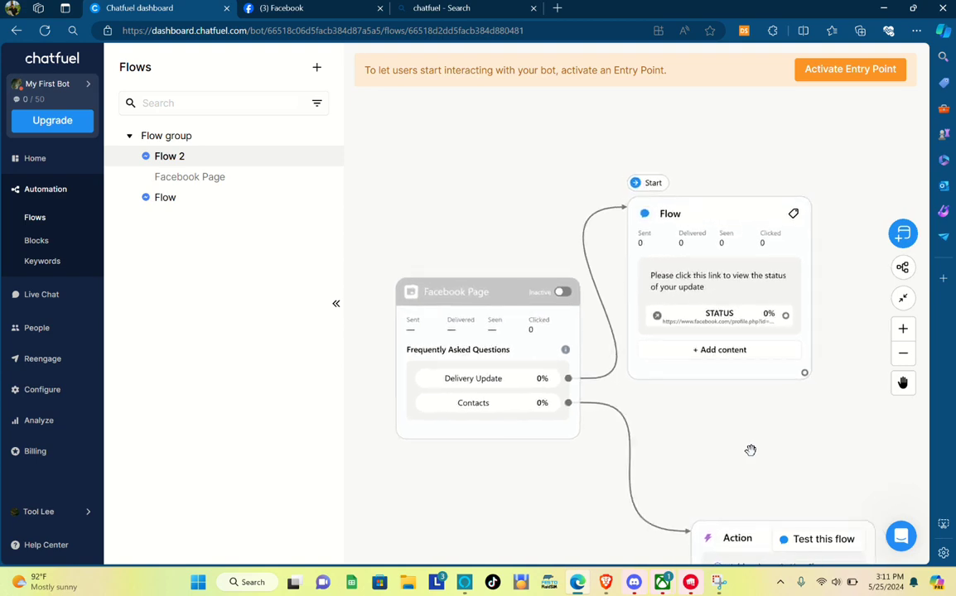
# Move the Action node beside Facebook Page and preview the STATUS message in a test chat.
pyautogui.moveTo(819, 436); pyautogui.dragTo(736, 283)
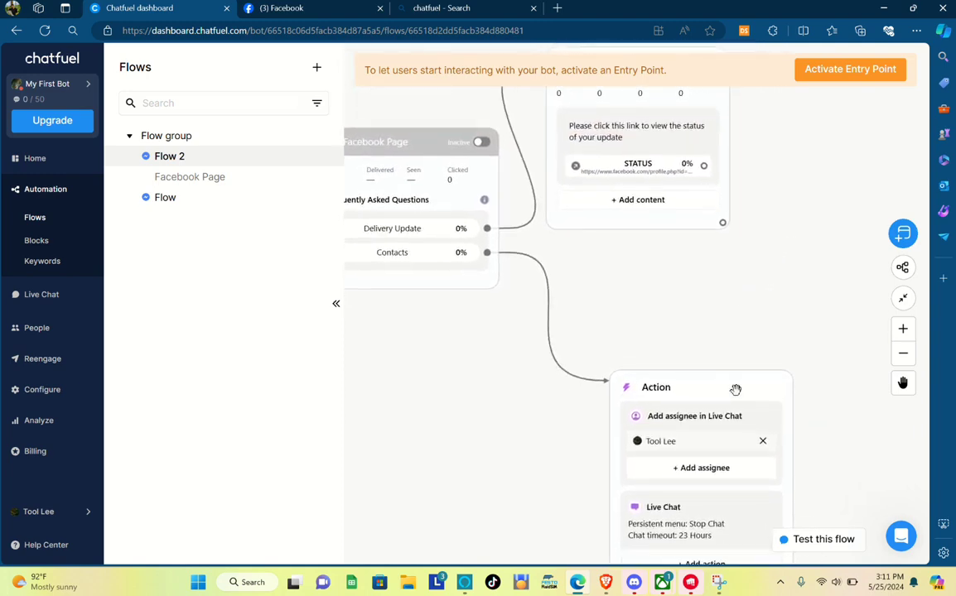
pyautogui.moveTo(737, 390); pyautogui.dragTo(717, 284)
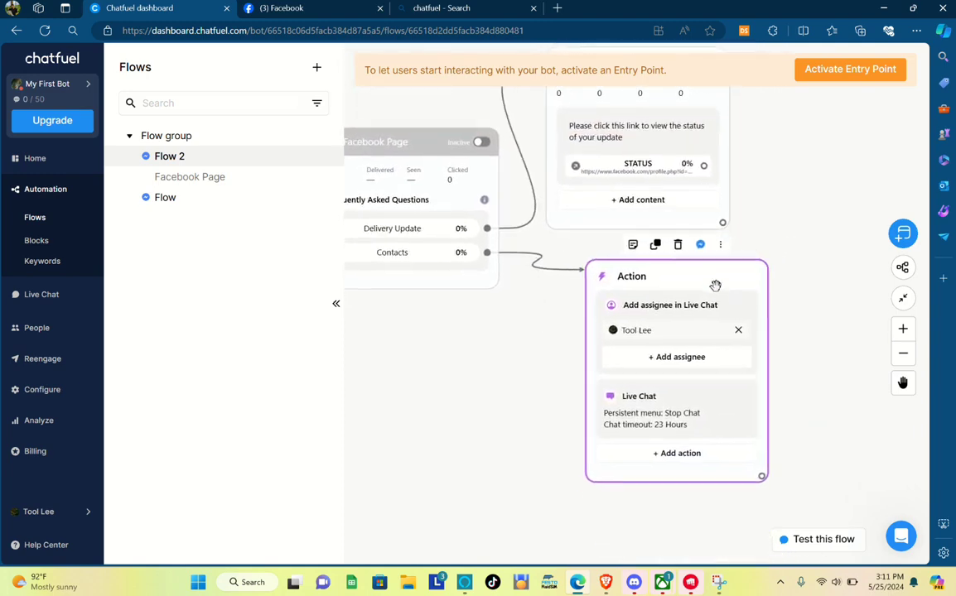
pyautogui.scroll(-4, 527, 341)
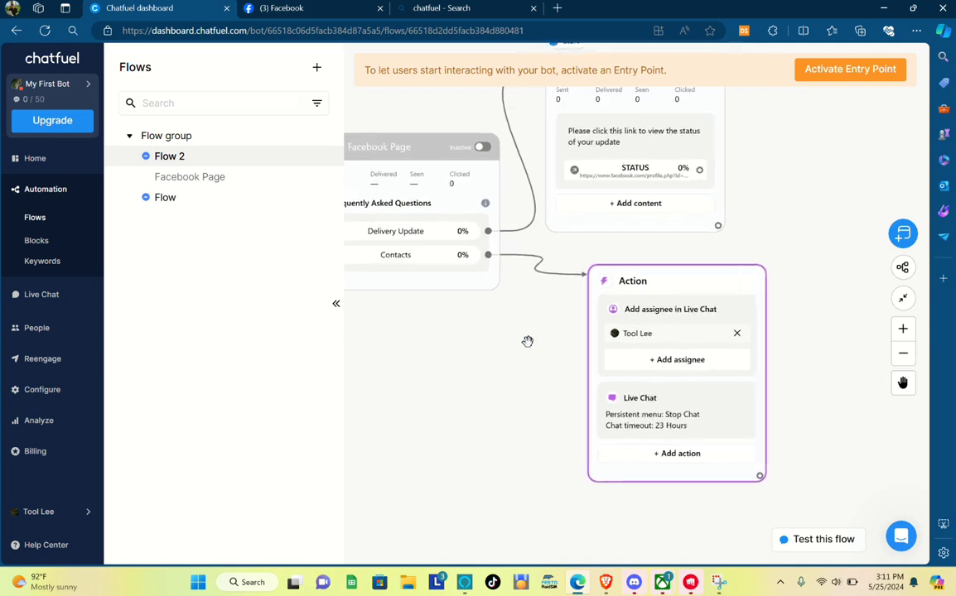
pyautogui.moveTo(489, 344); pyautogui.dragTo(561, 386)
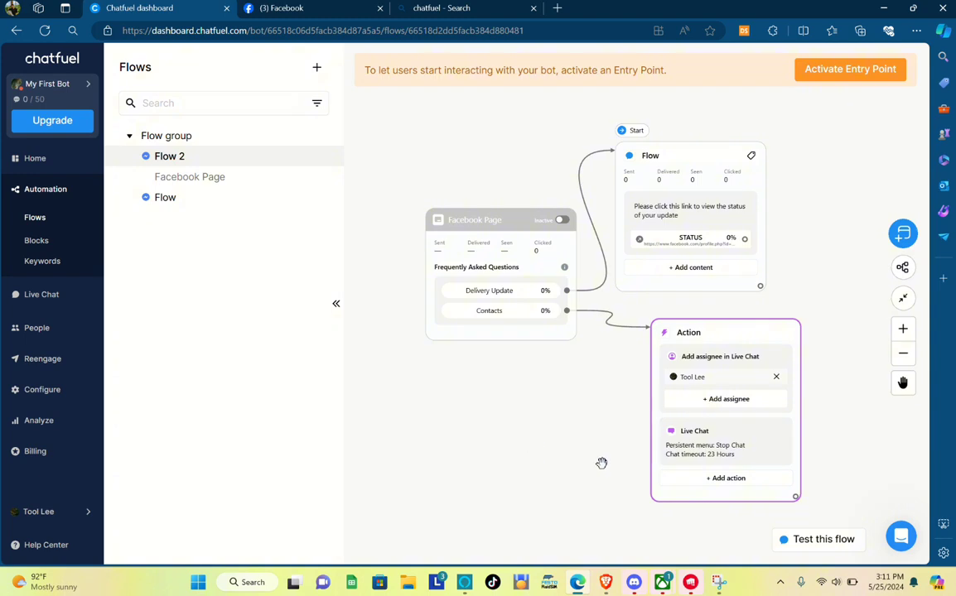
pyautogui.click(812, 540)
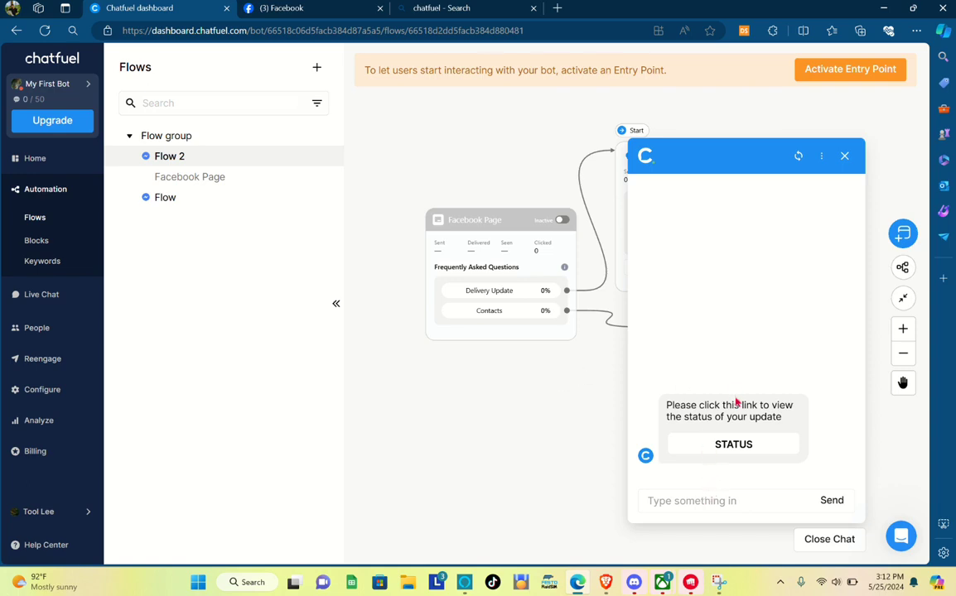
# Close the test chat preview.
pyautogui.click(844, 156)
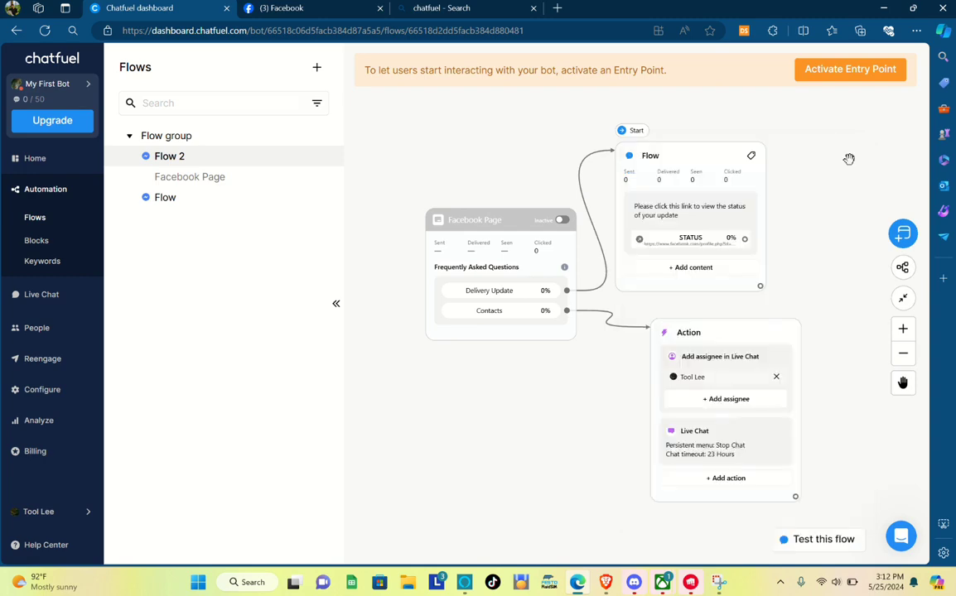
# Switch the Facebook Page FAQ entry point in Flow 2 from Inactive to Active.
pyautogui.click(562, 219)
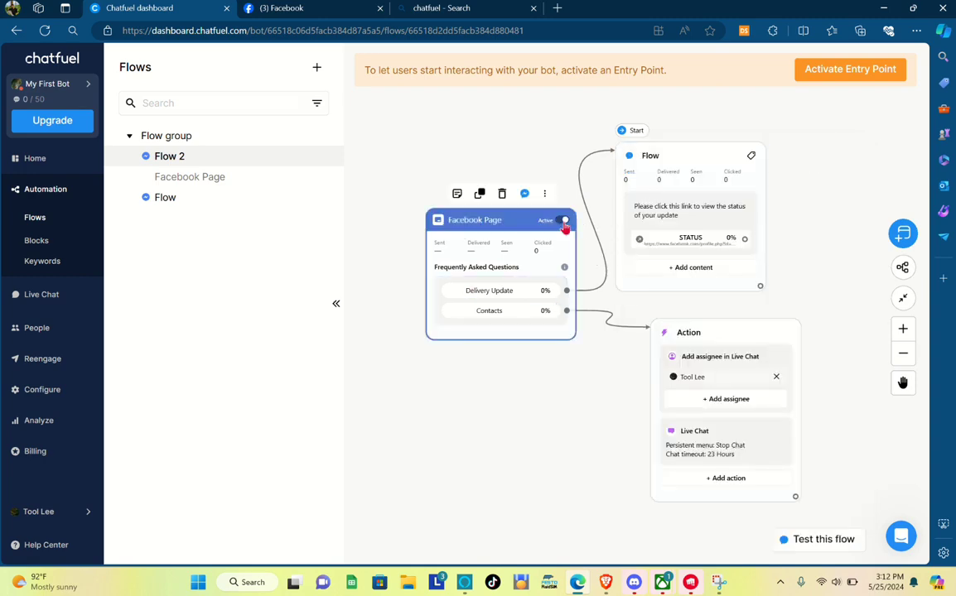
pyautogui.click(529, 371)
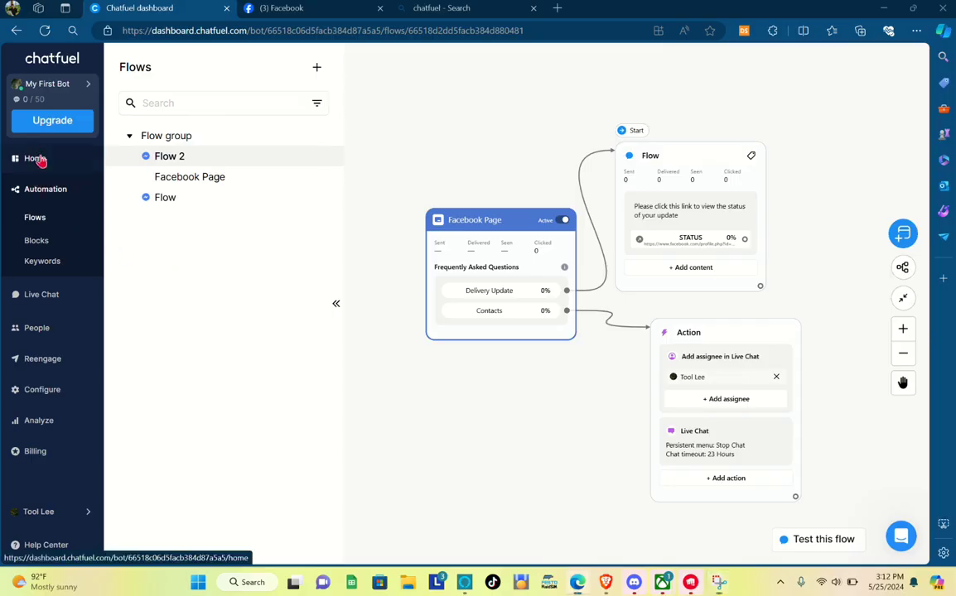
# Review the Home dashboard showing My First Bot as Live with the Facebook page checklist item done (1/3).
pyautogui.click(37, 158)
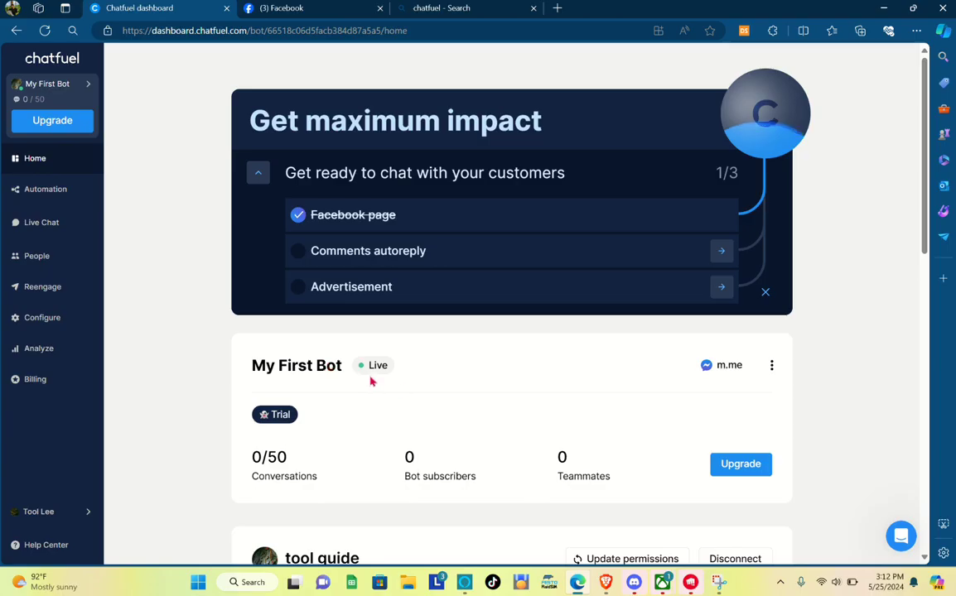
pyautogui.scroll(-4, 356, 476)
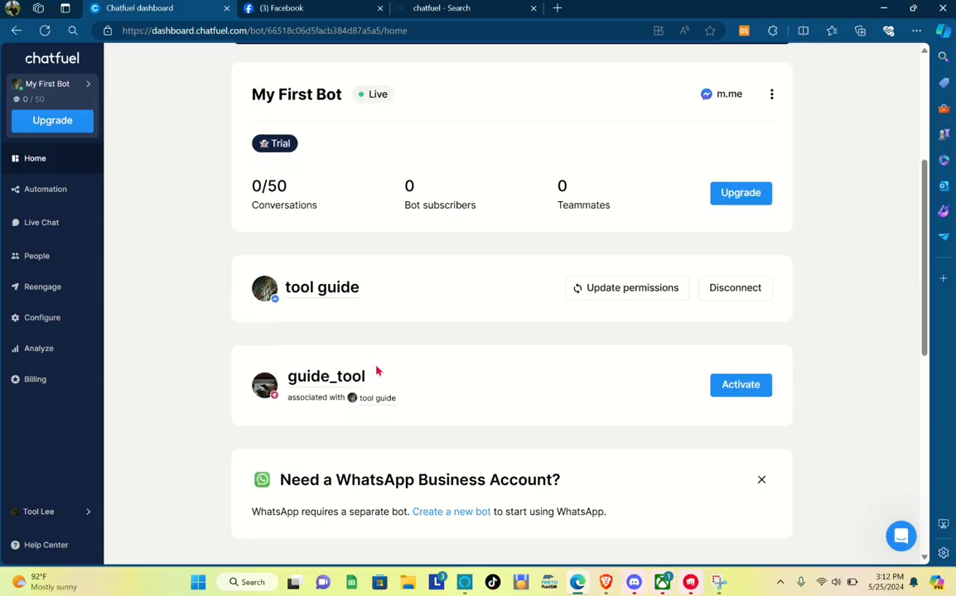
pyautogui.scroll(-1, 361, 485)
pyautogui.scroll(3, 361, 485)
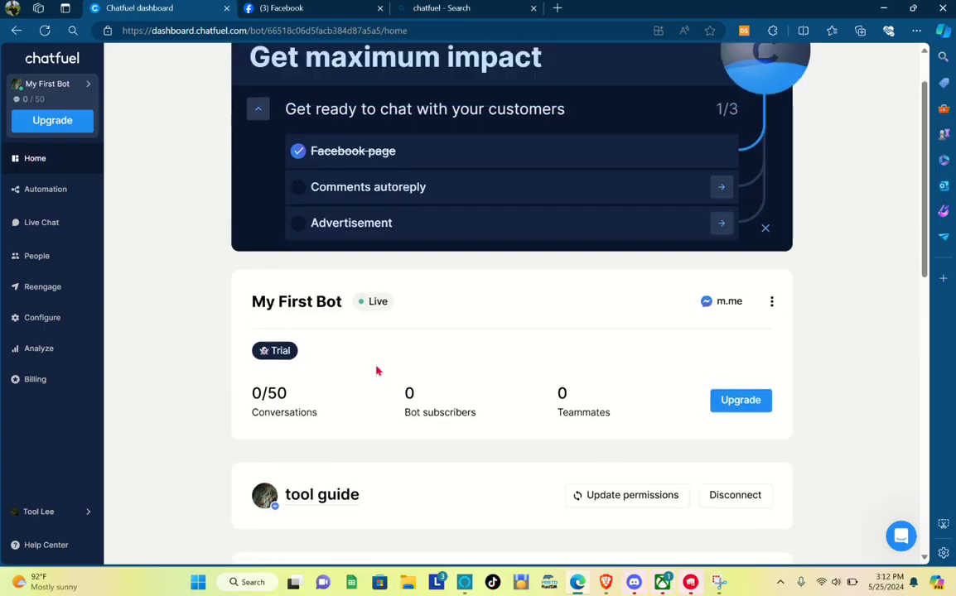
pyautogui.scroll(-3, 361, 484)
pyautogui.scroll(-2, 376, 371)
pyautogui.scroll(2, 376, 371)
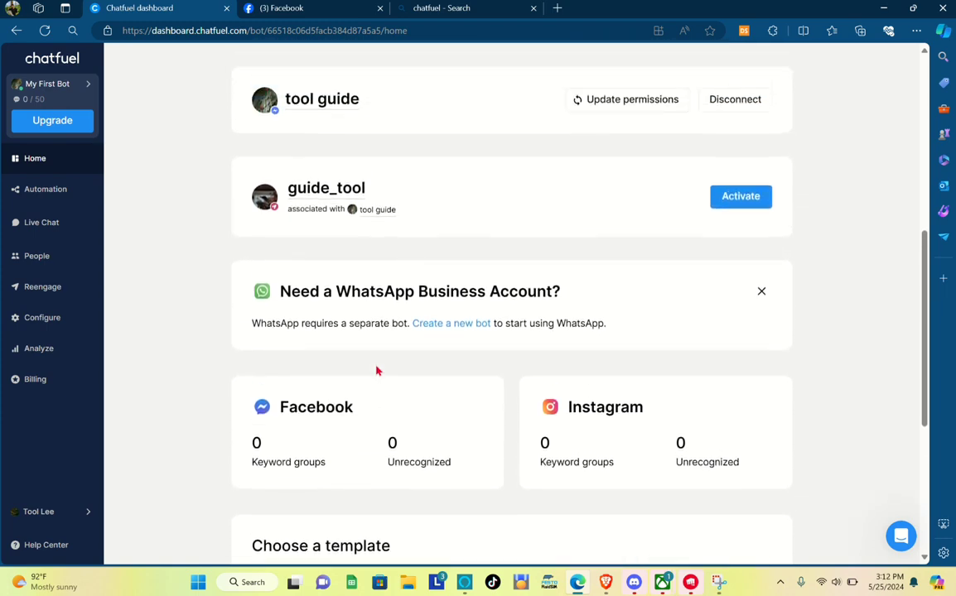
pyautogui.scroll(2, 376, 371)
pyautogui.scroll(-3, 376, 371)
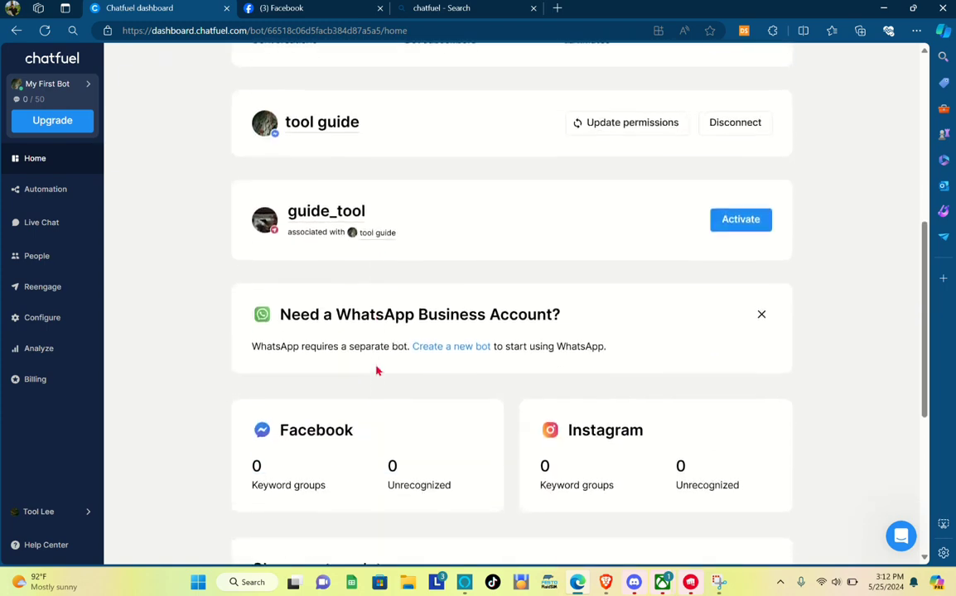
pyautogui.scroll(3, 376, 371)
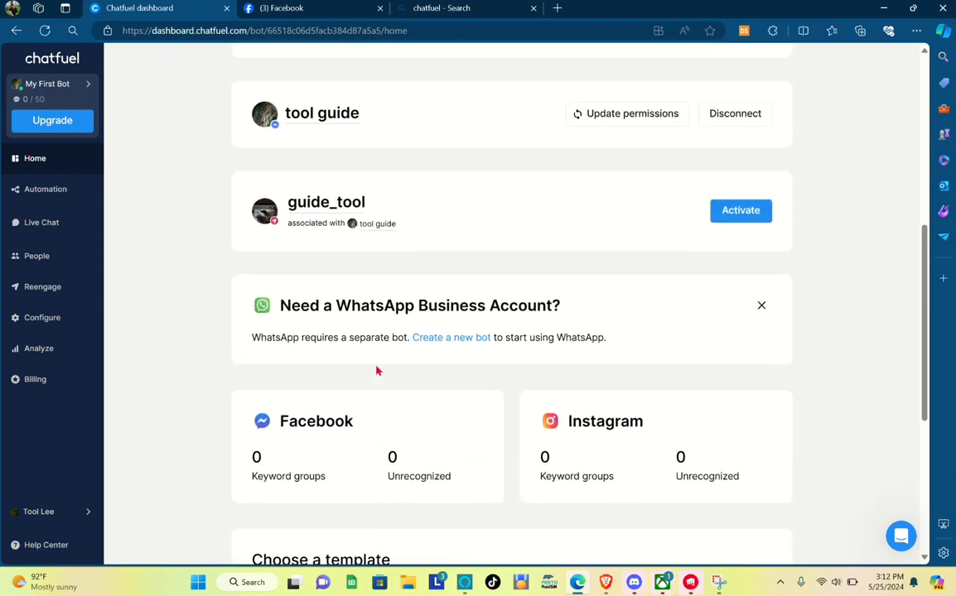
pyautogui.scroll(2, 376, 371)
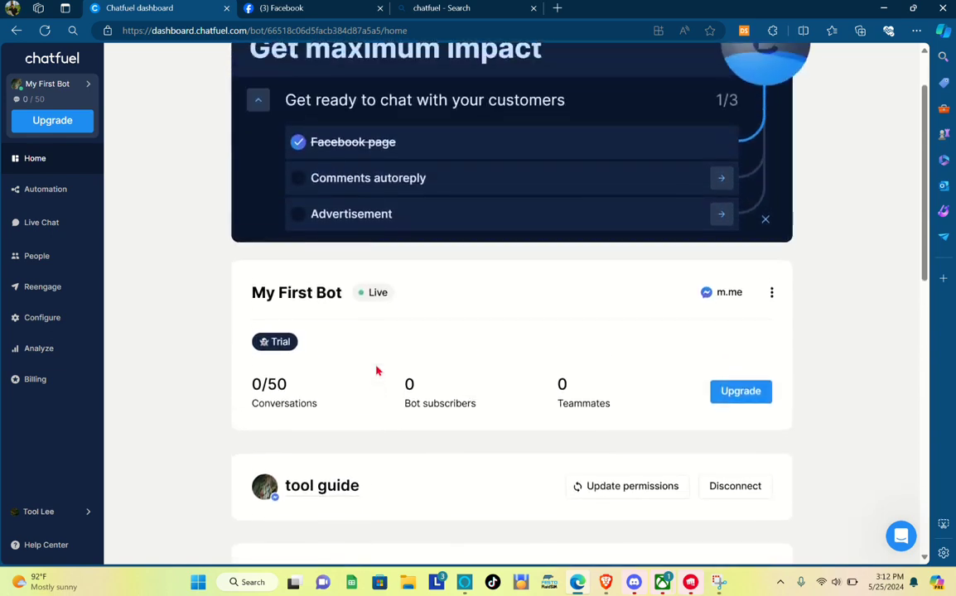